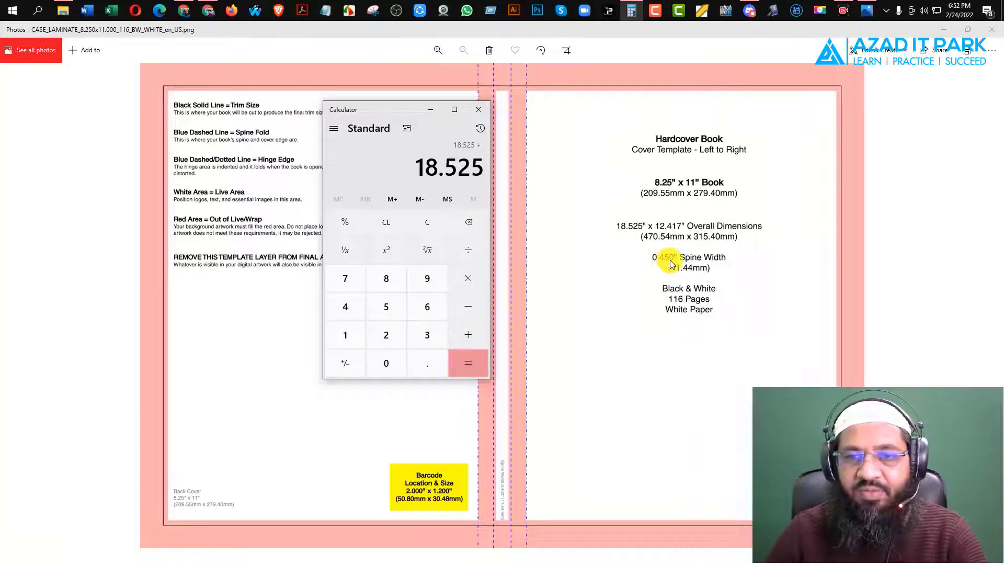
Step: Add the 0.45 inch spine width to 18.525 in the calculator and put the calculator away
left_click(385, 366)
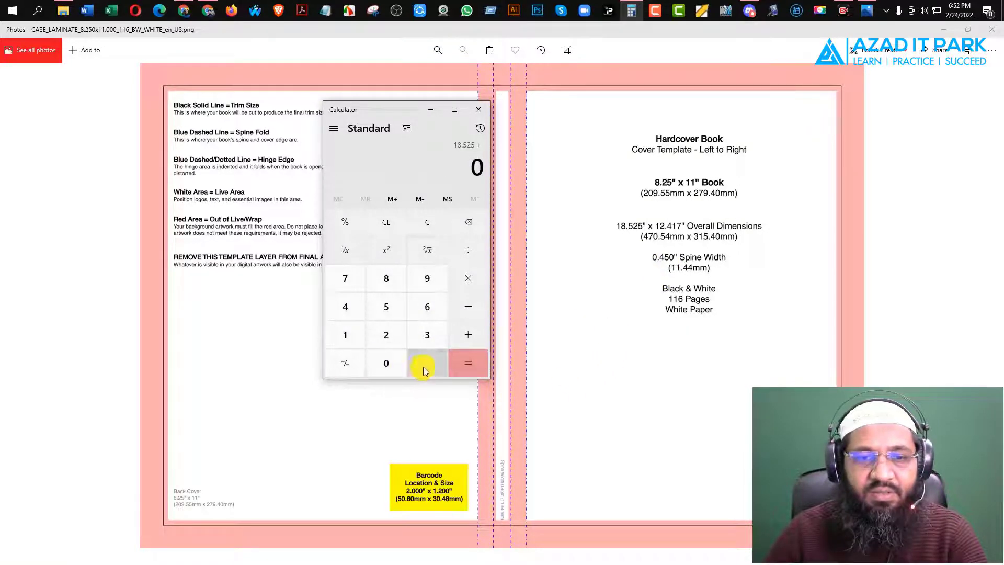
left_click(426, 366)
left_click(370, 310)
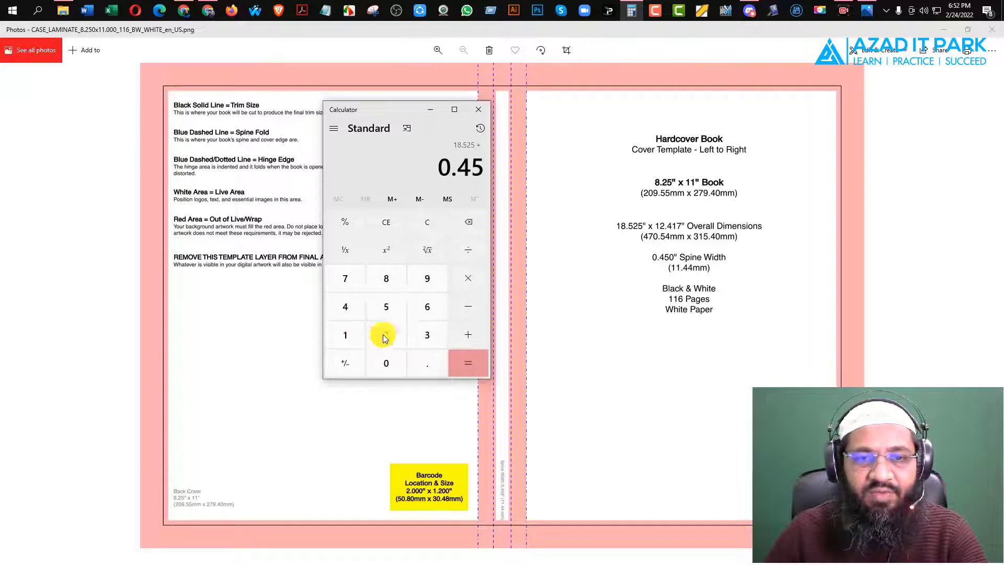
left_click(484, 366)
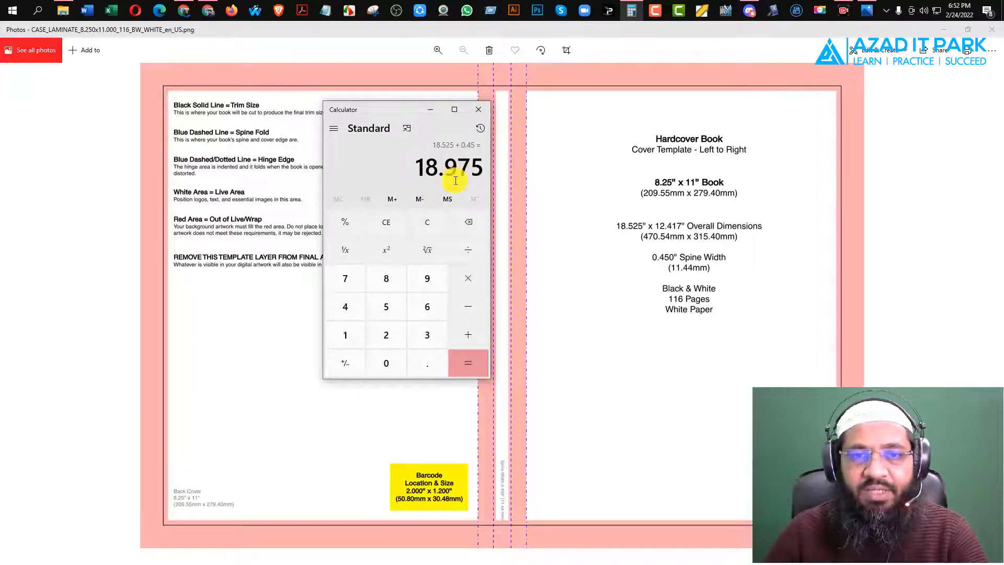
left_click(429, 109)
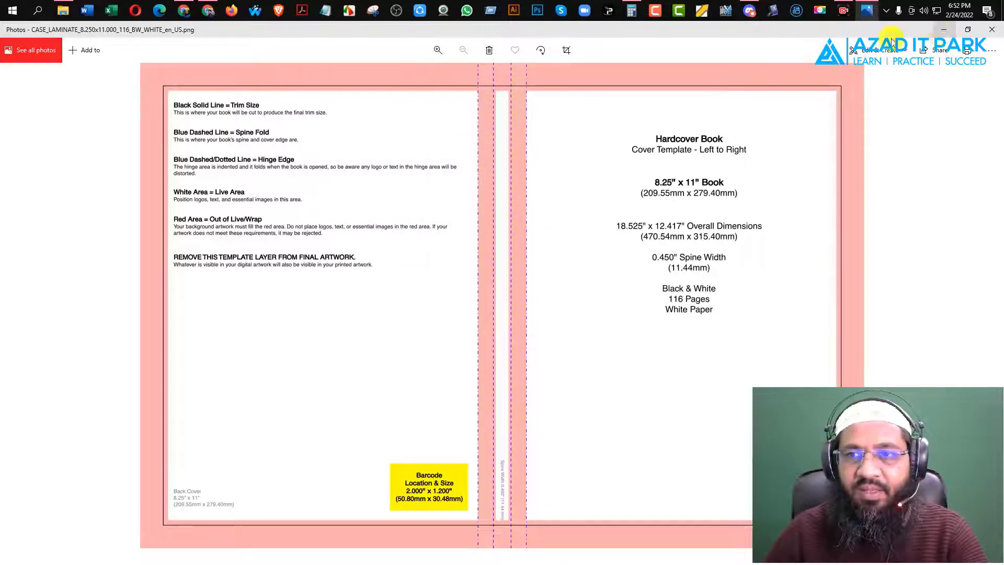
Step: Switch from the cover template image to the Canva cover design and set its custom resize width to 18.975 in
left_click(943, 30)
left_click(204, 10)
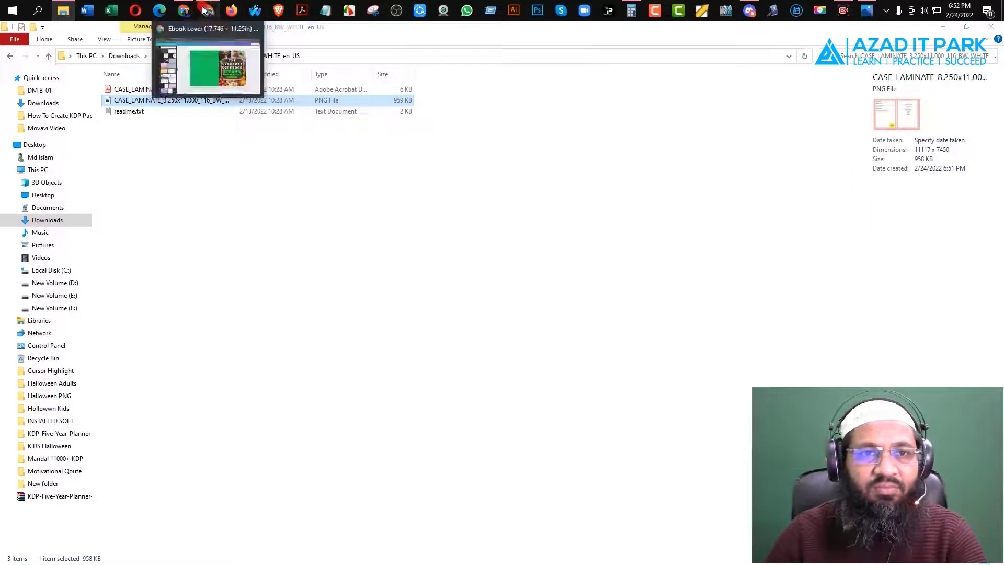
left_click(204, 11)
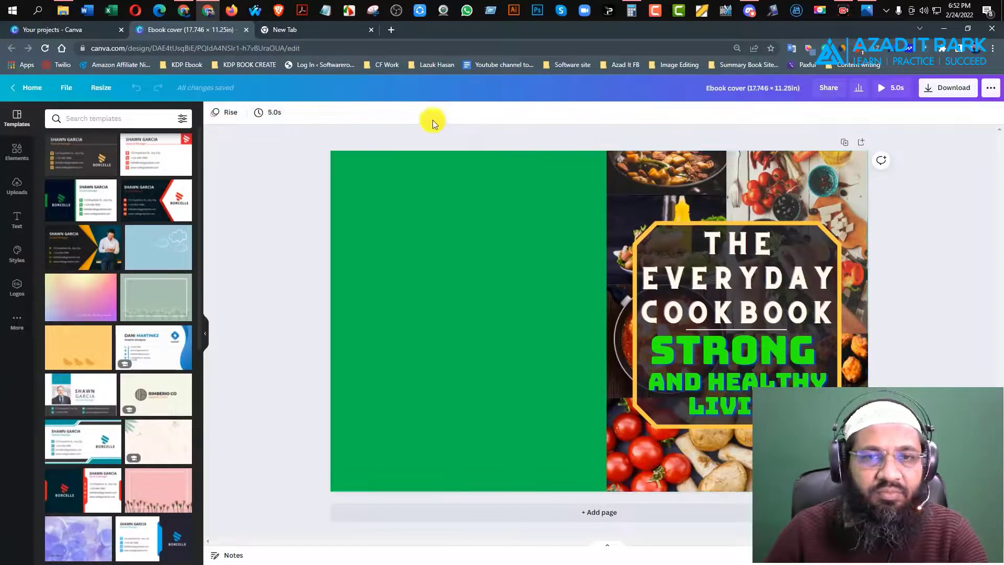
left_click(101, 90)
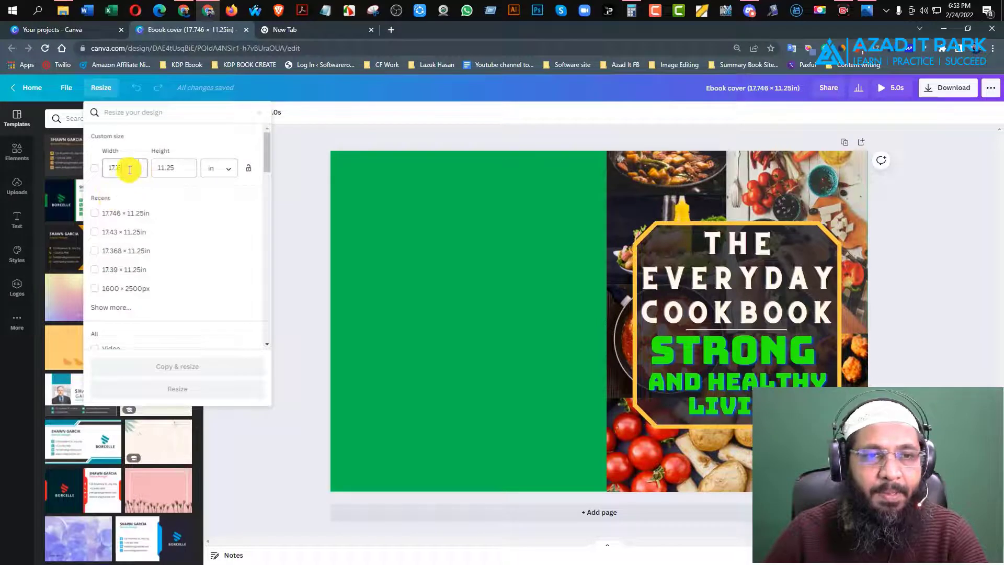
left_click_drag(129, 169, 100, 171)
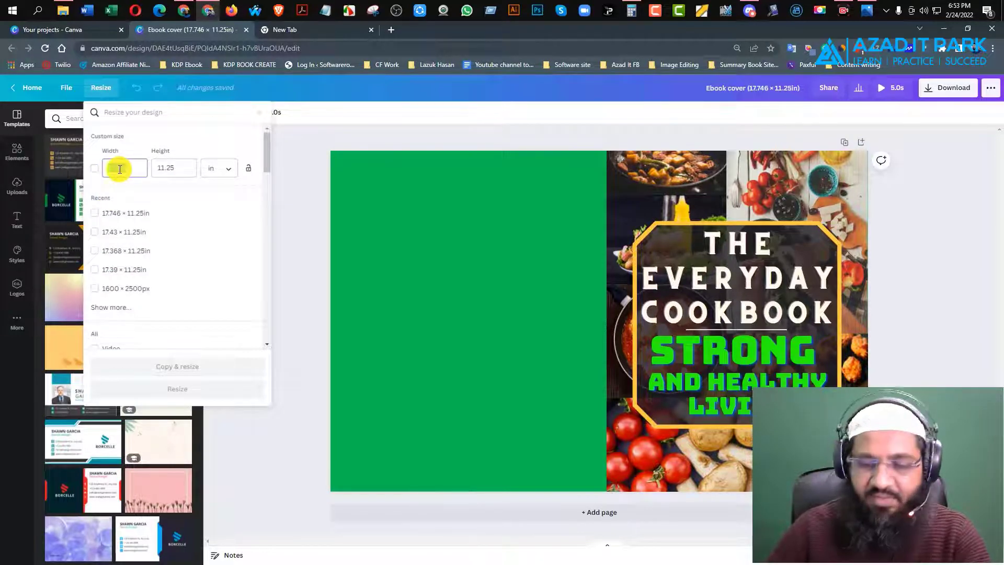
type("17")
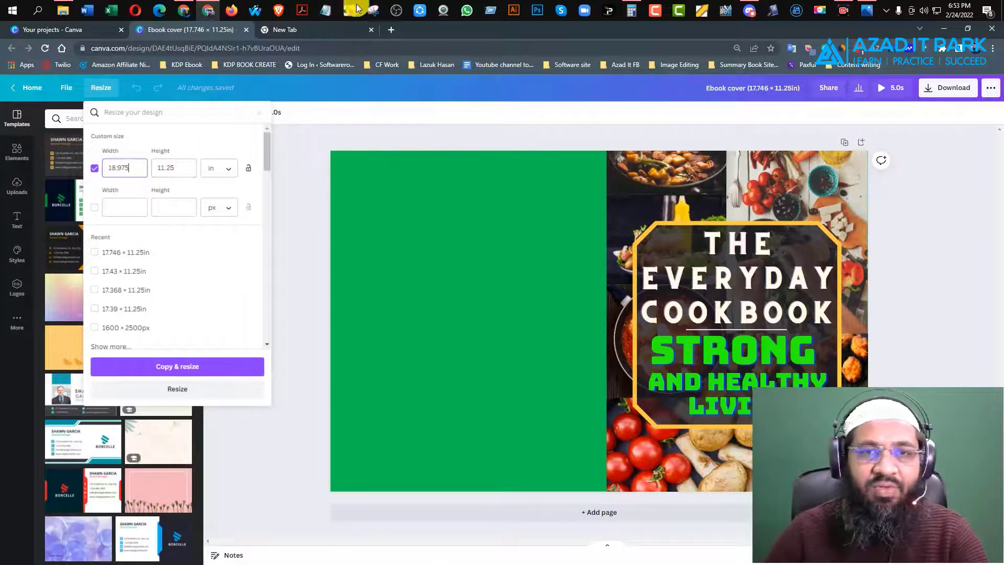
Step: Check the template's overall height, set the custom resize height to 12.417 in, and create a resized copy of the design
left_click(866, 10)
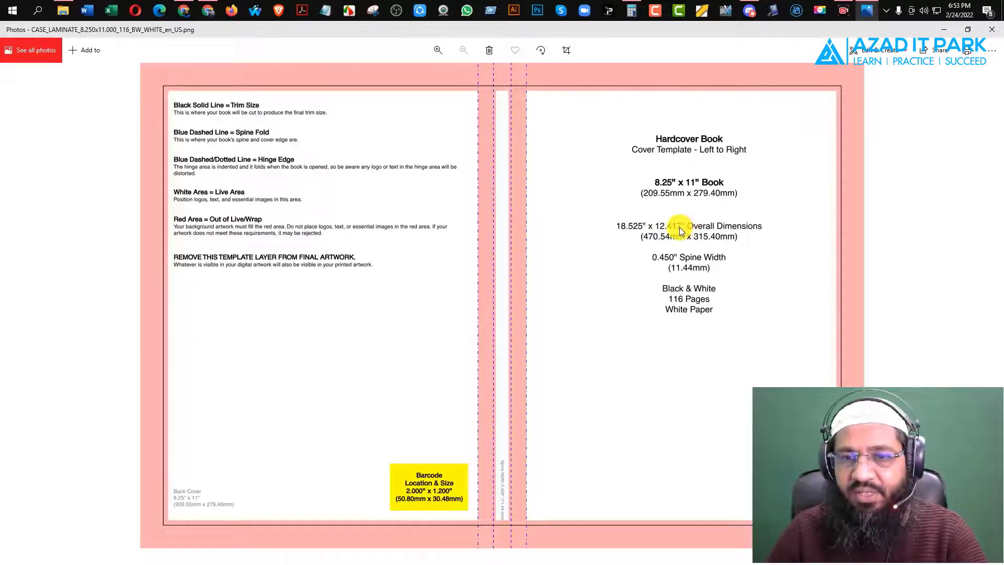
left_click(945, 31)
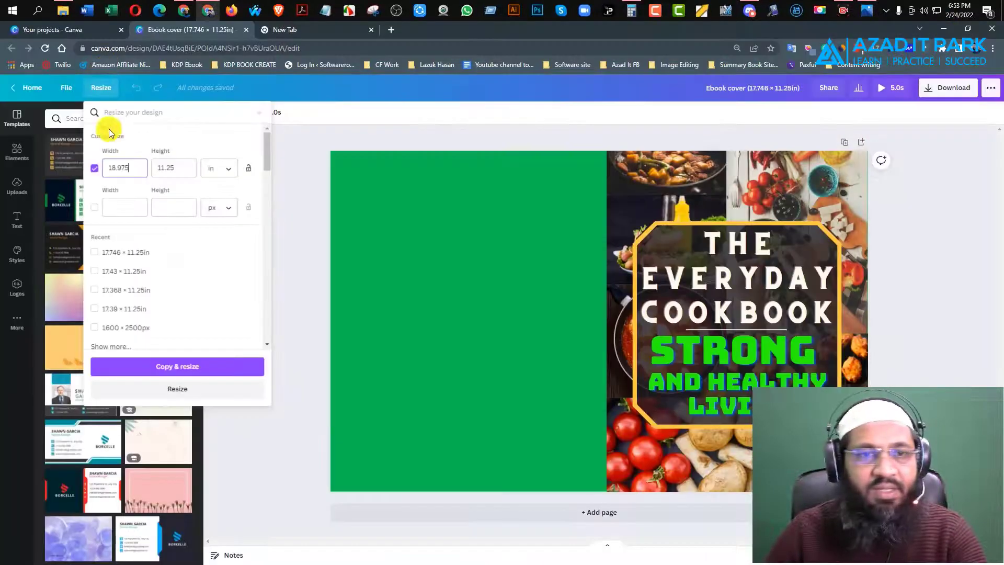
left_click(184, 164)
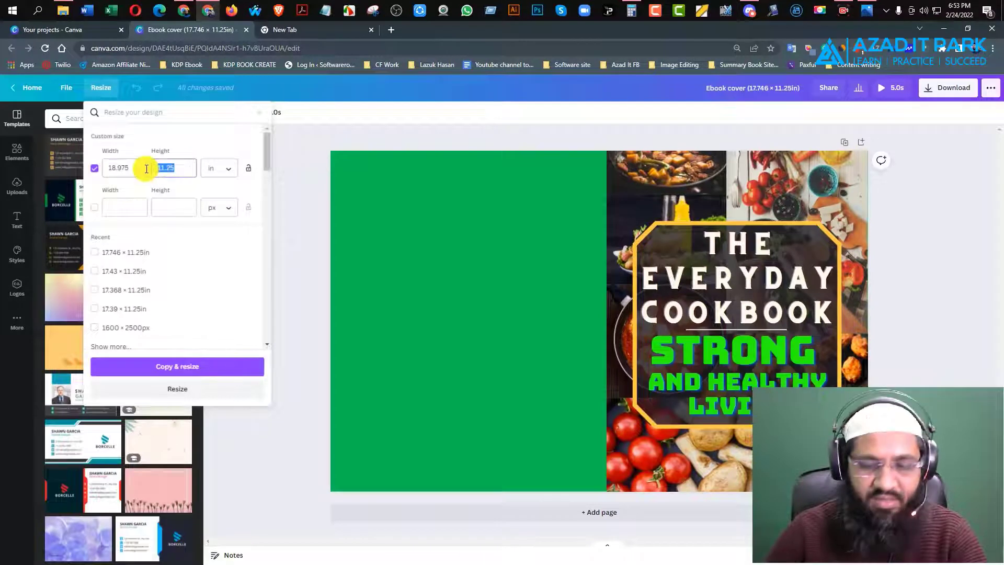
type("12.417")
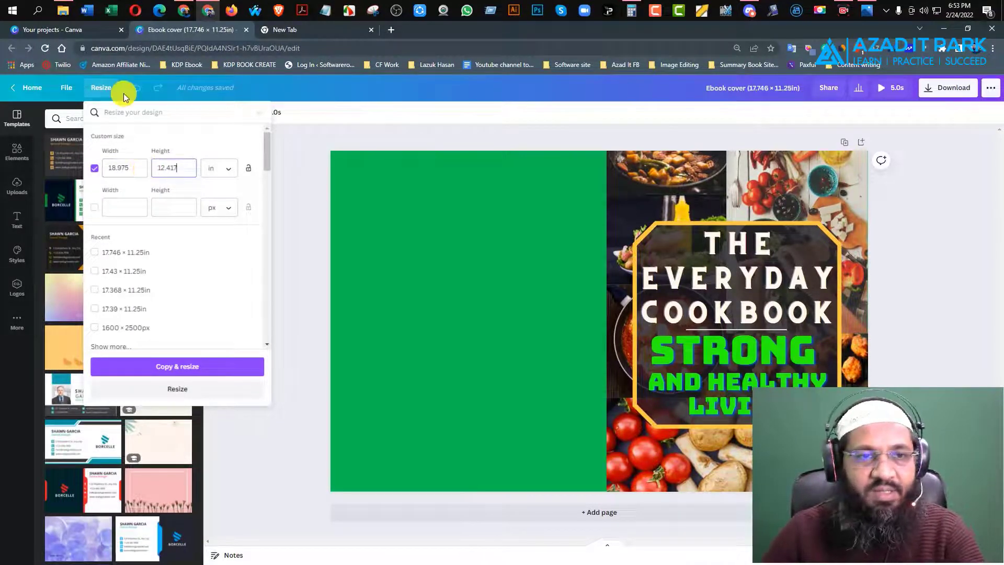
left_click(181, 367)
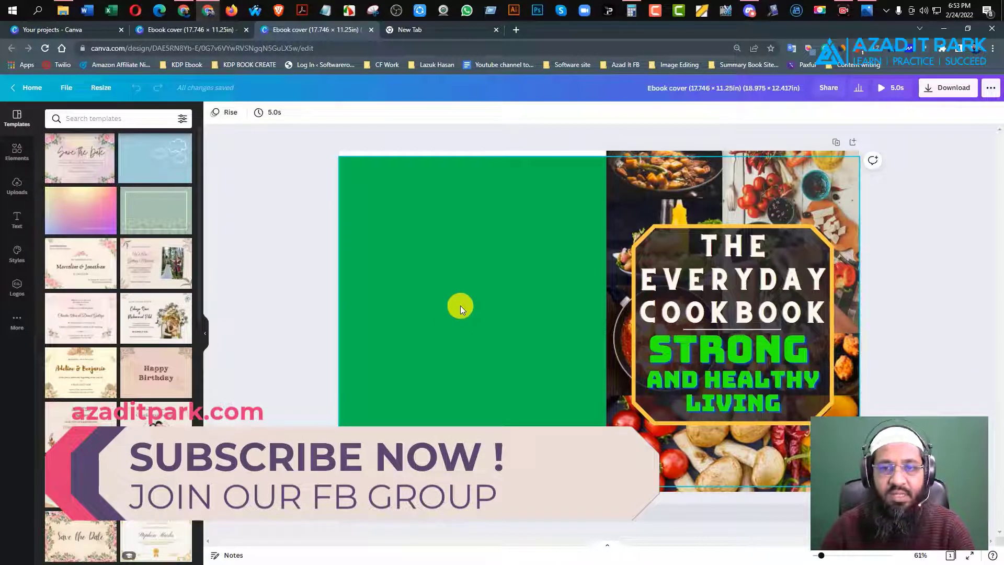
Step: Stretch the green background rectangle so it covers the resized page out to all its edges
left_click(407, 183)
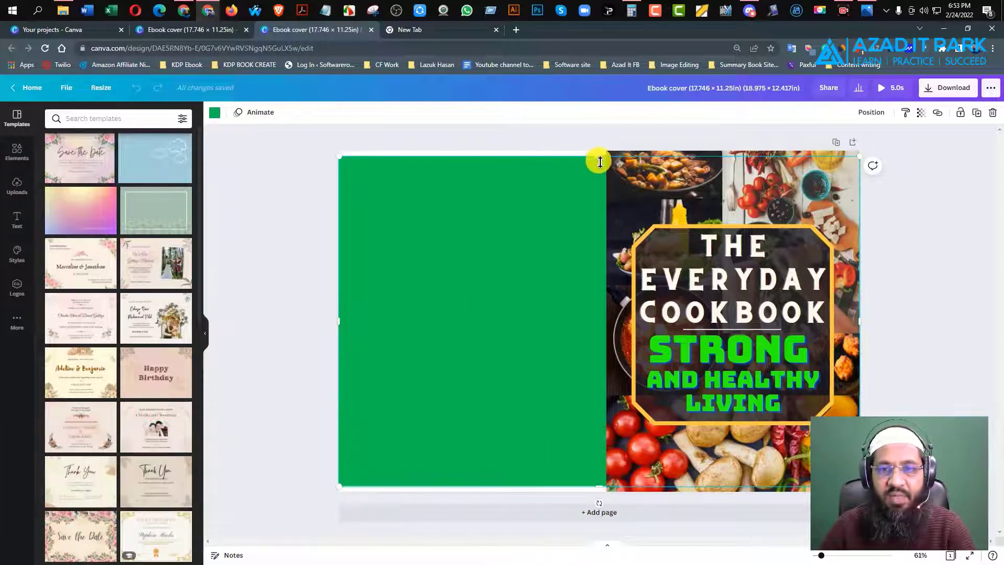
left_click_drag(600, 154, 601, 152)
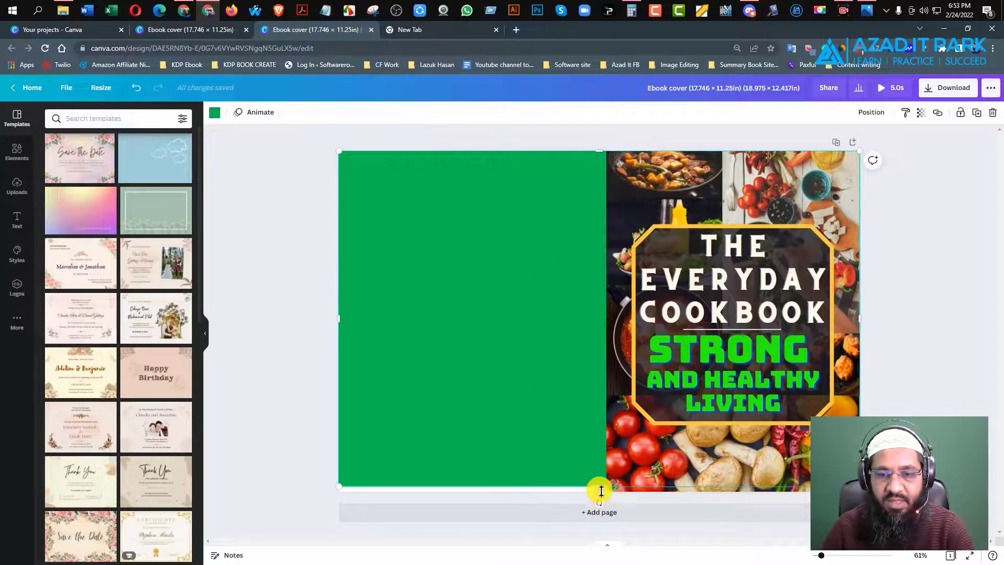
left_click_drag(601, 490, 602, 499)
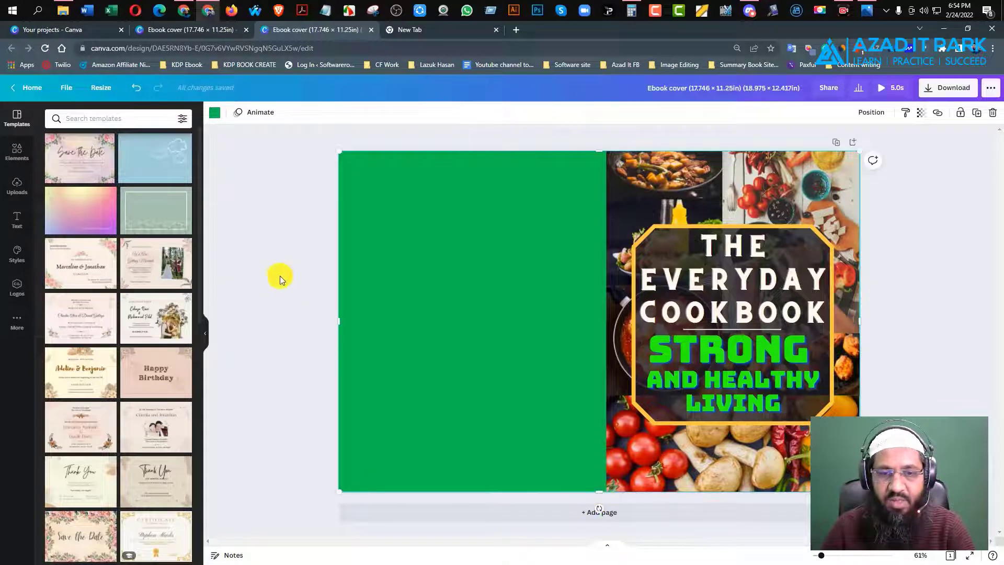
left_click_drag(339, 321, 341, 324)
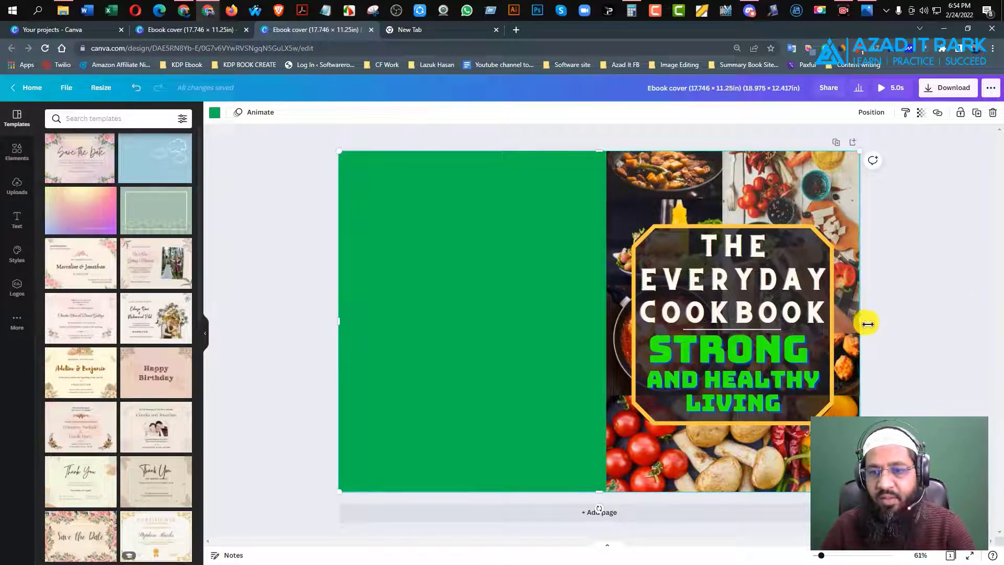
left_click_drag(867, 324, 874, 321)
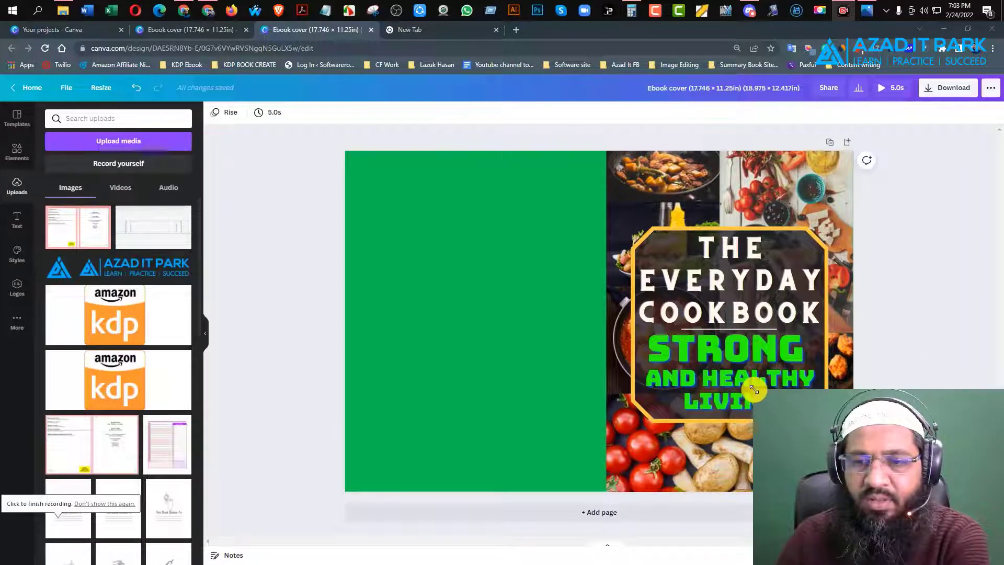
left_click_drag(753, 389, 831, 431)
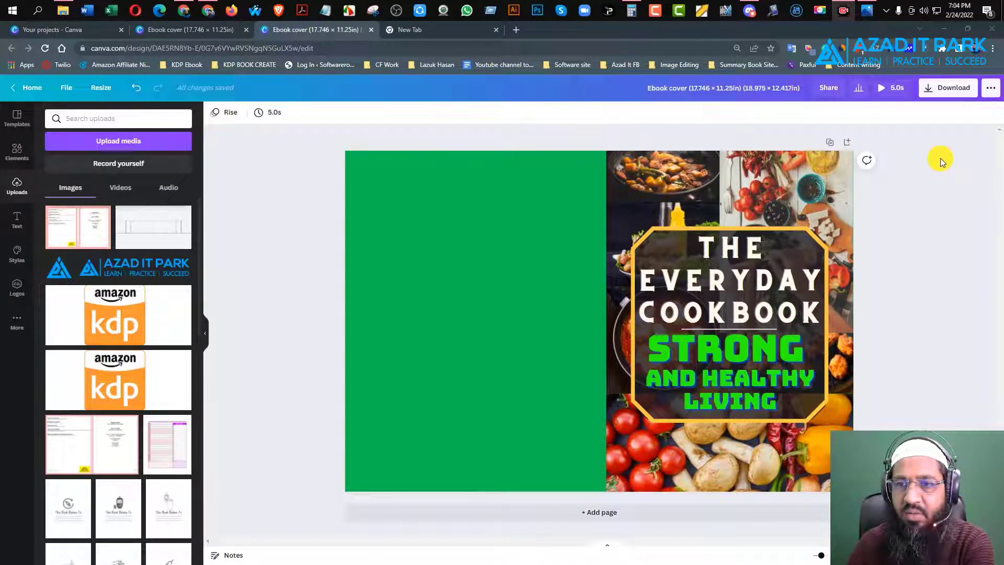
Step: Download the resized cover design as a PDF Print file
left_click(952, 91)
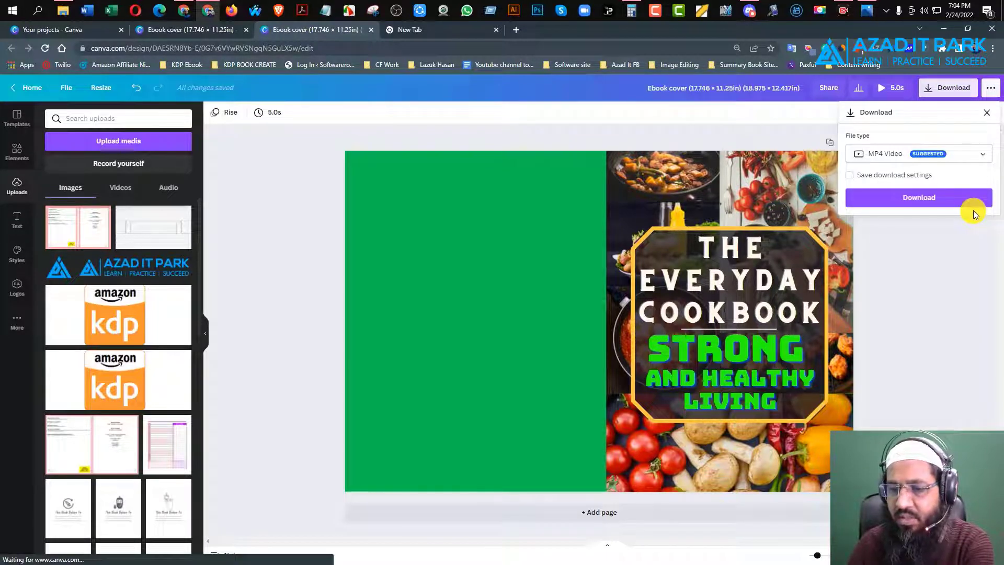
left_click(923, 155)
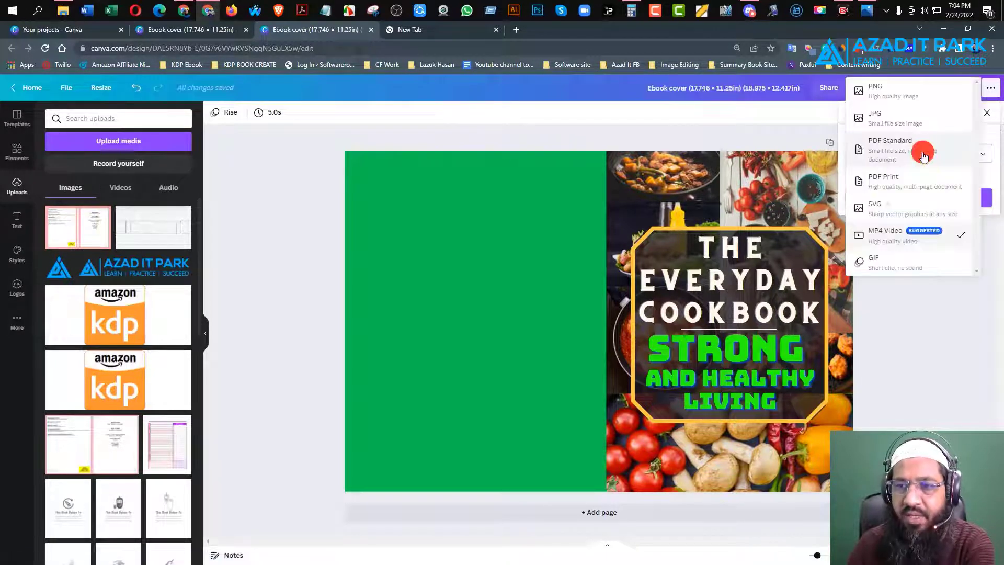
left_click(895, 184)
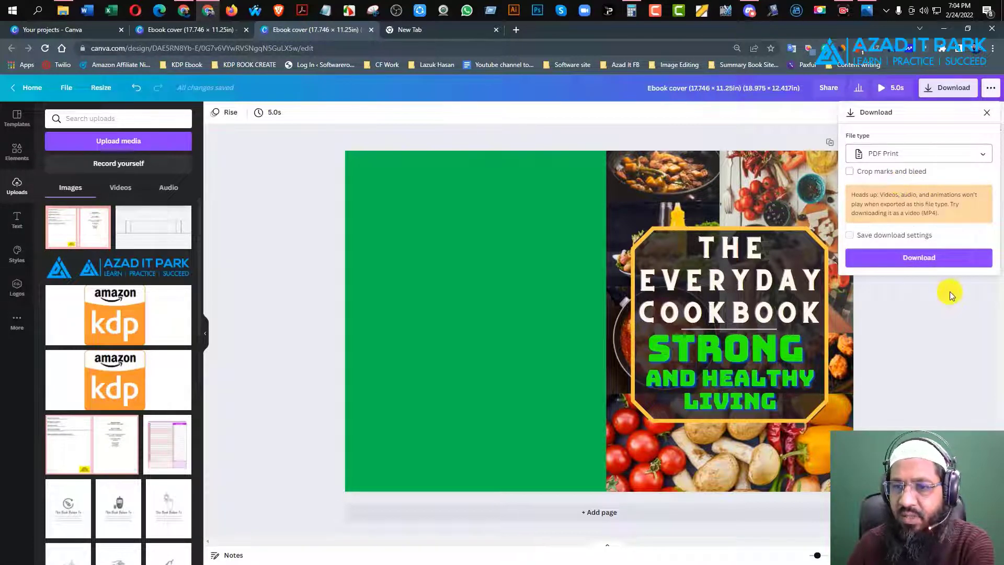
left_click(905, 152)
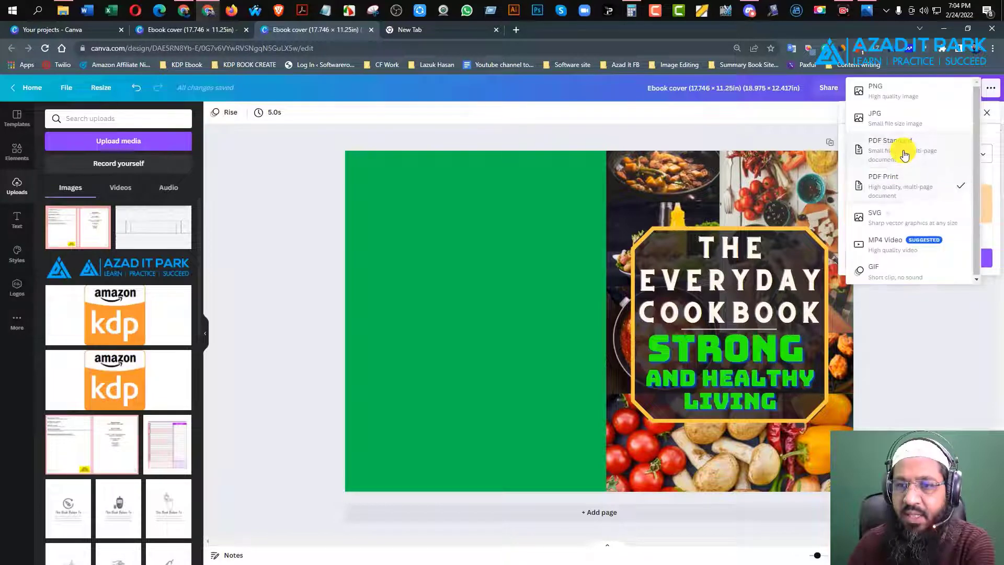
left_click(890, 191)
left_click(924, 258)
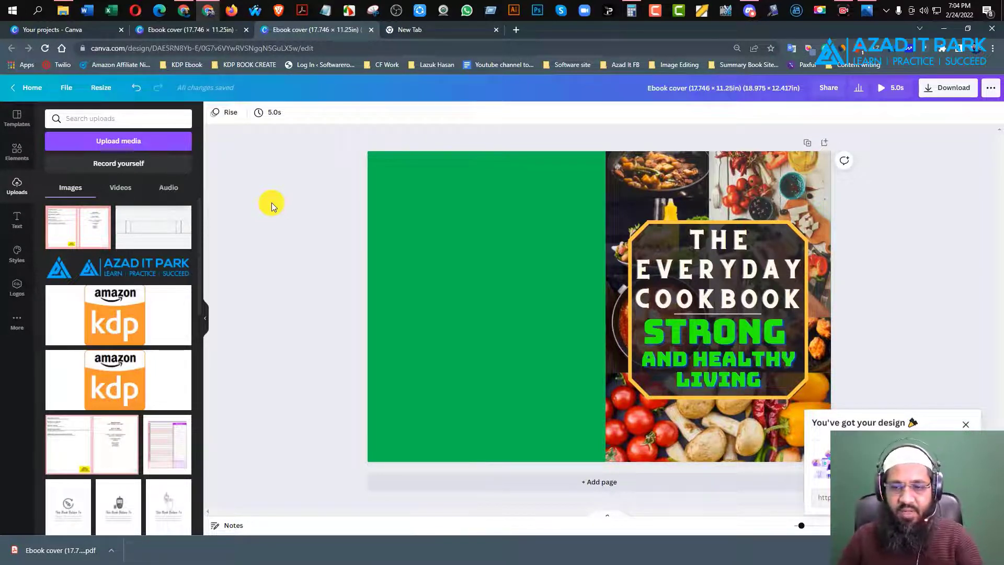
Step: Switch to the Kindle Direct Publishing bookshelf and create a hardcover edition of The Everyday Cookbook
left_click(185, 10)
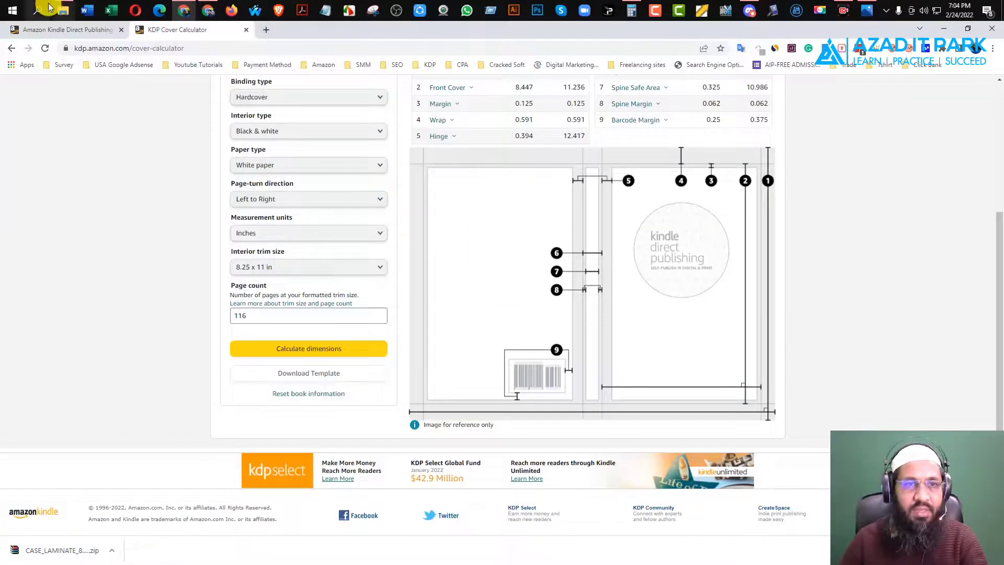
left_click(46, 29)
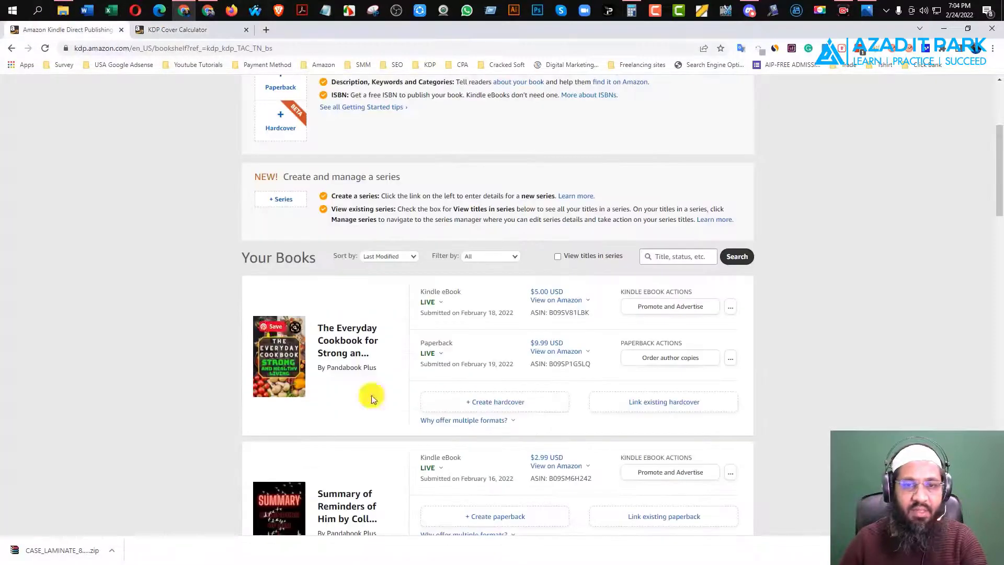
left_click(501, 406)
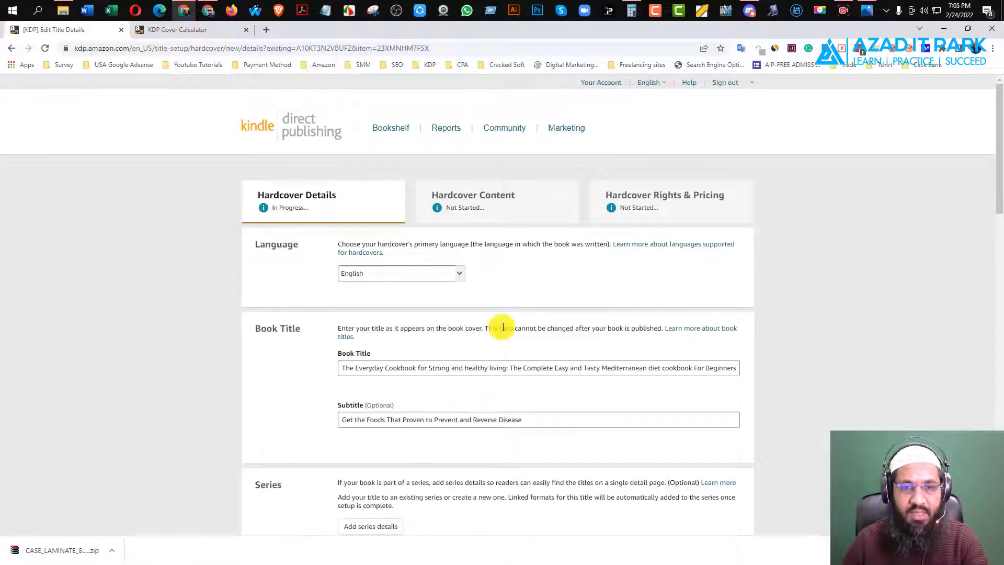
Step: Review the prefilled hardcover details from title to keywords, and read the explanation of why browse categories matter
scroll(503, 327, "down", 4)
scroll(504, 324, "up", 4)
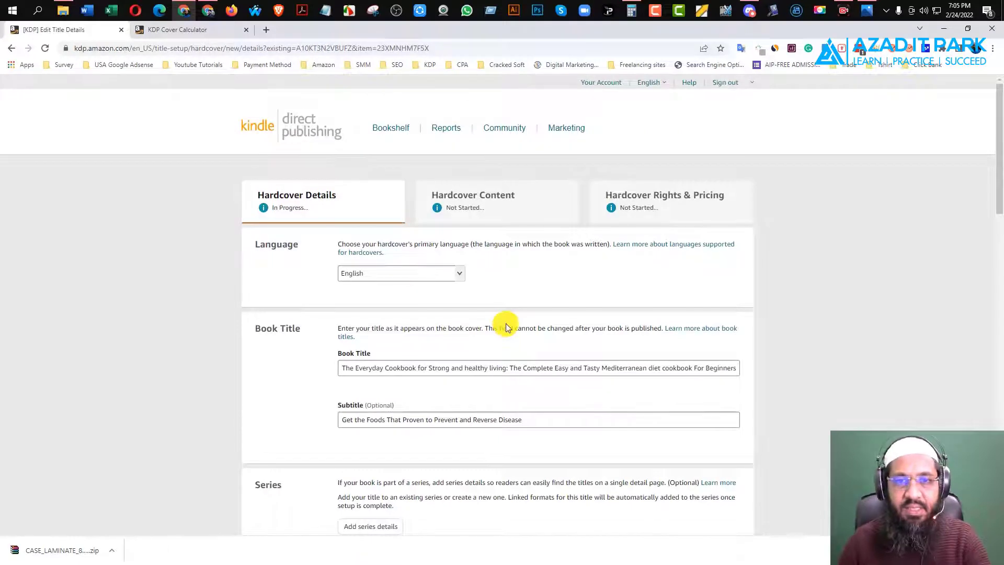
scroll(497, 303, "down", 10)
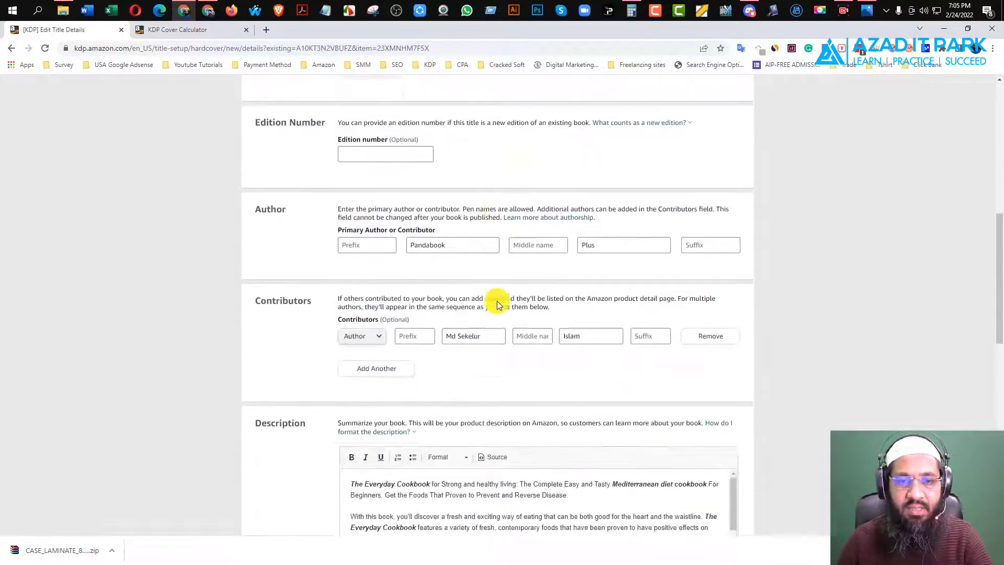
scroll(606, 351, "down", 6)
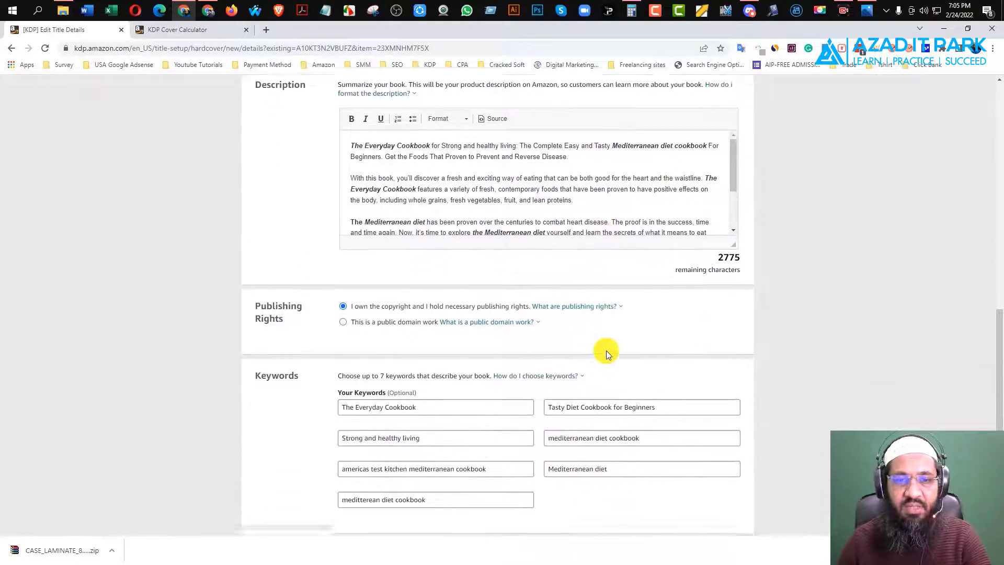
scroll(607, 351, "down", 6)
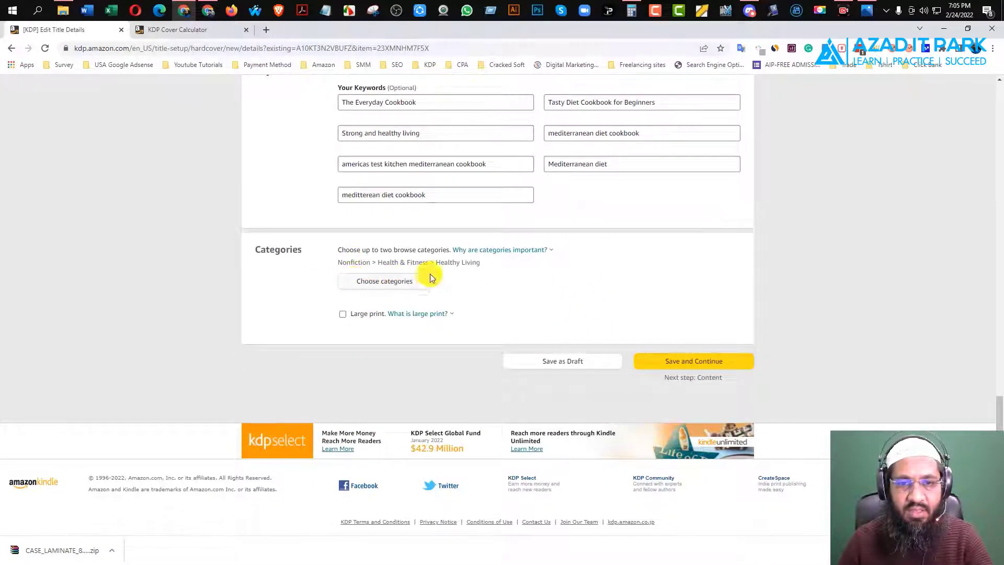
left_click(509, 251)
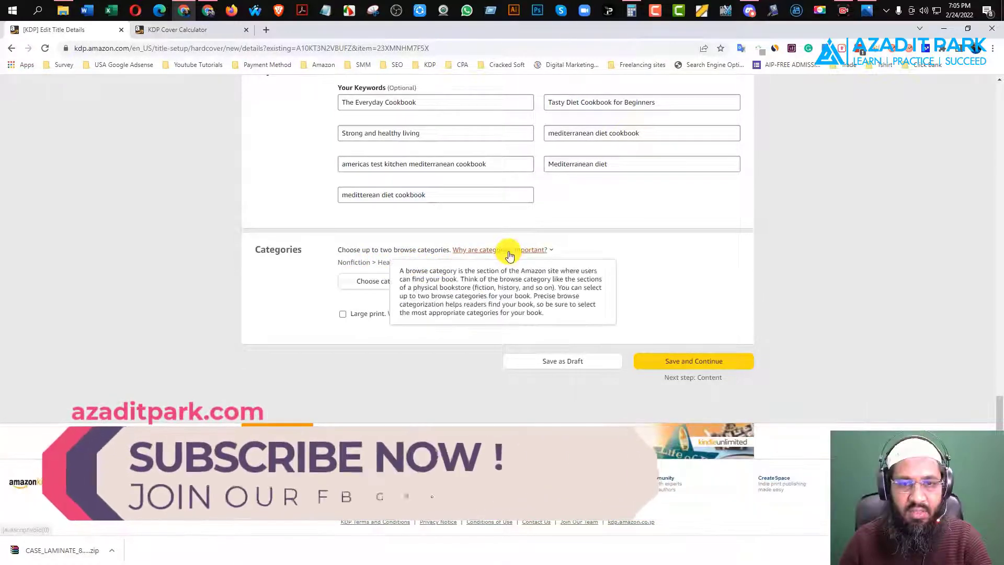
Step: Add Nonfiction > Cooking > General as the book's second browse category and save the category selection
left_click(368, 283)
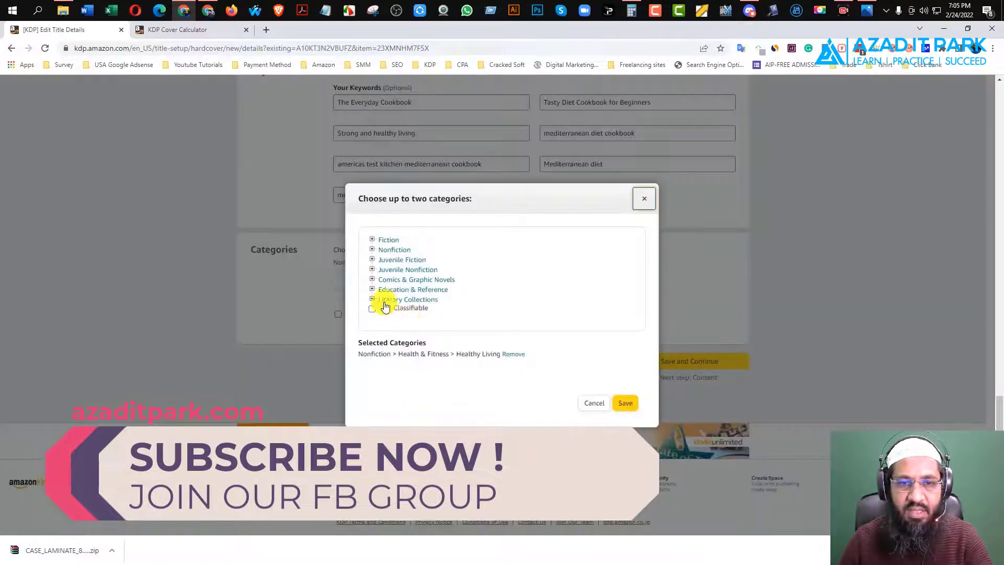
left_click(372, 250)
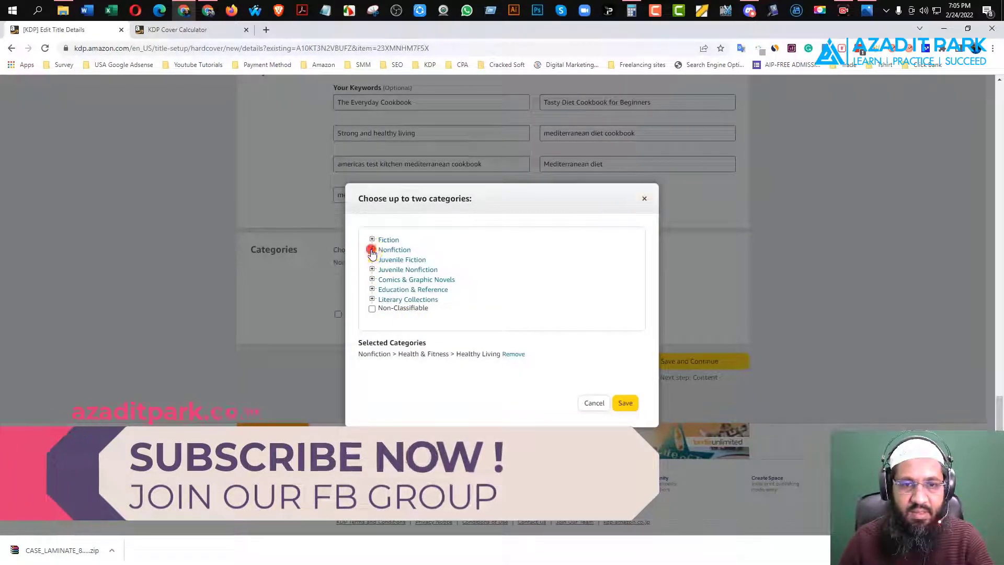
scroll(495, 287, "down", 1)
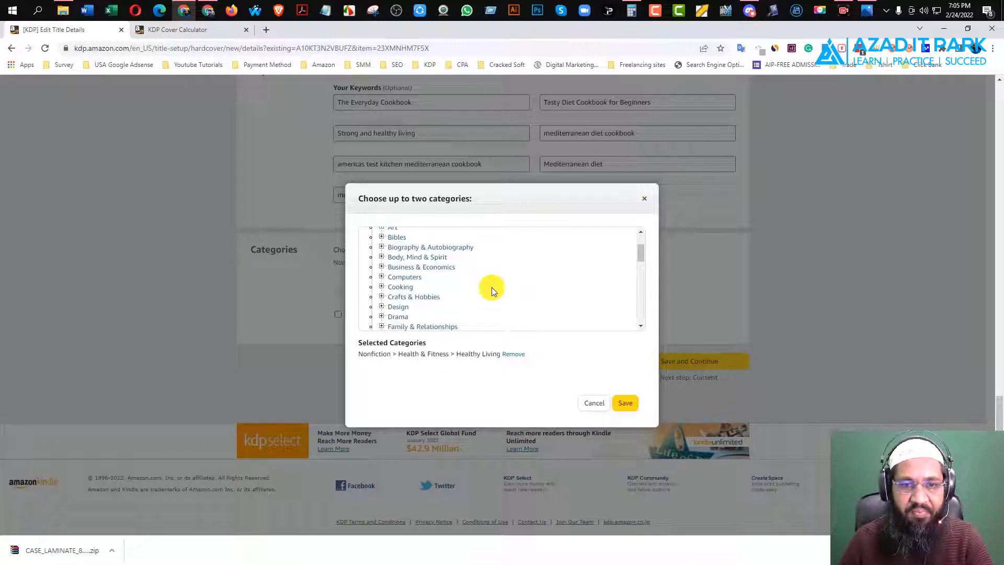
left_click(381, 287)
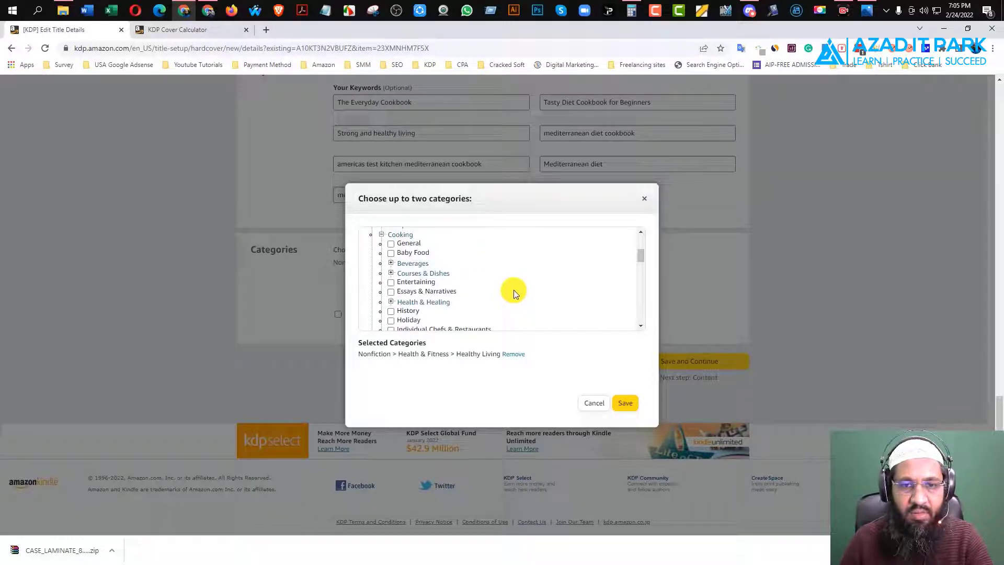
scroll(514, 289, "down", 1)
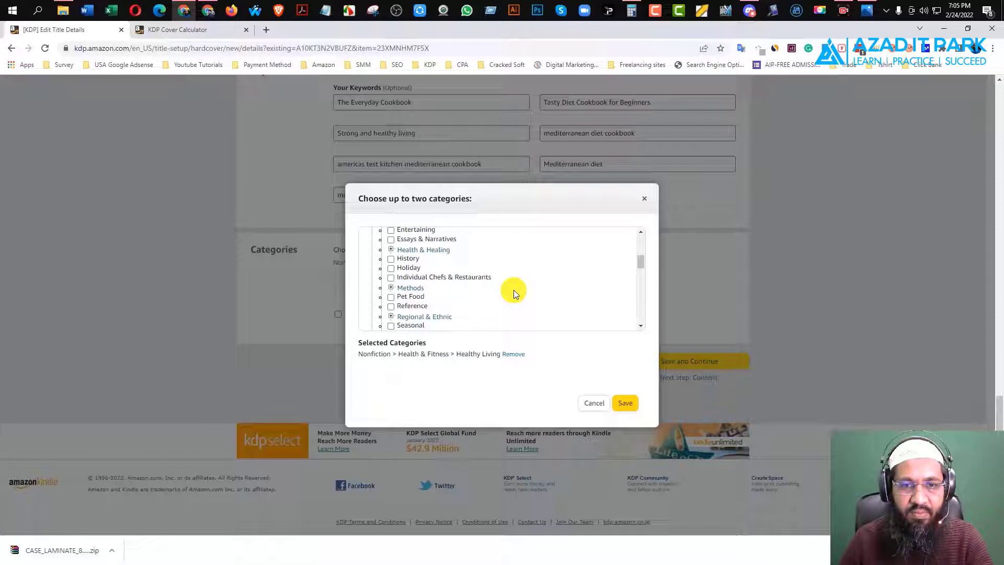
scroll(513, 289, "down", 1)
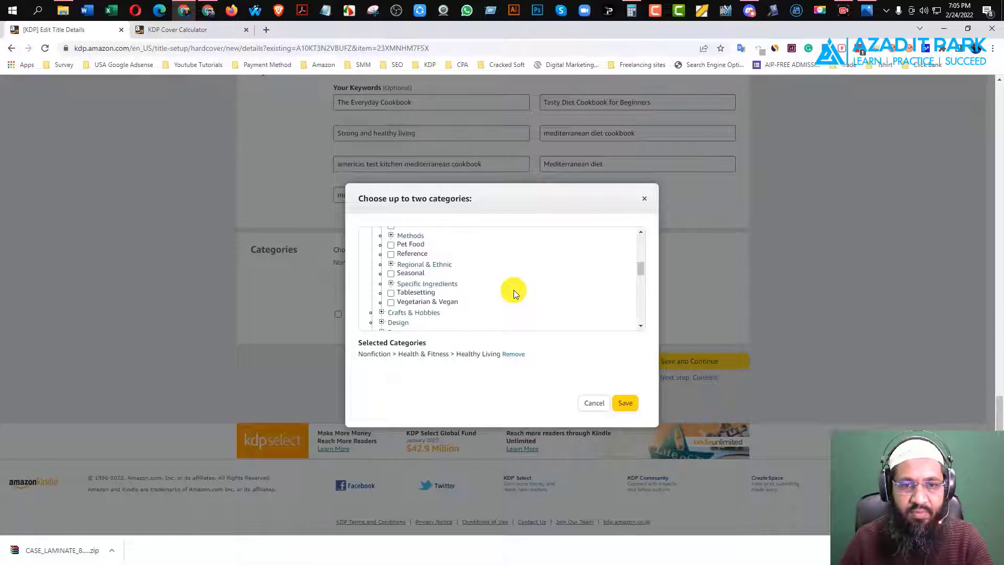
scroll(513, 290, "down", 1)
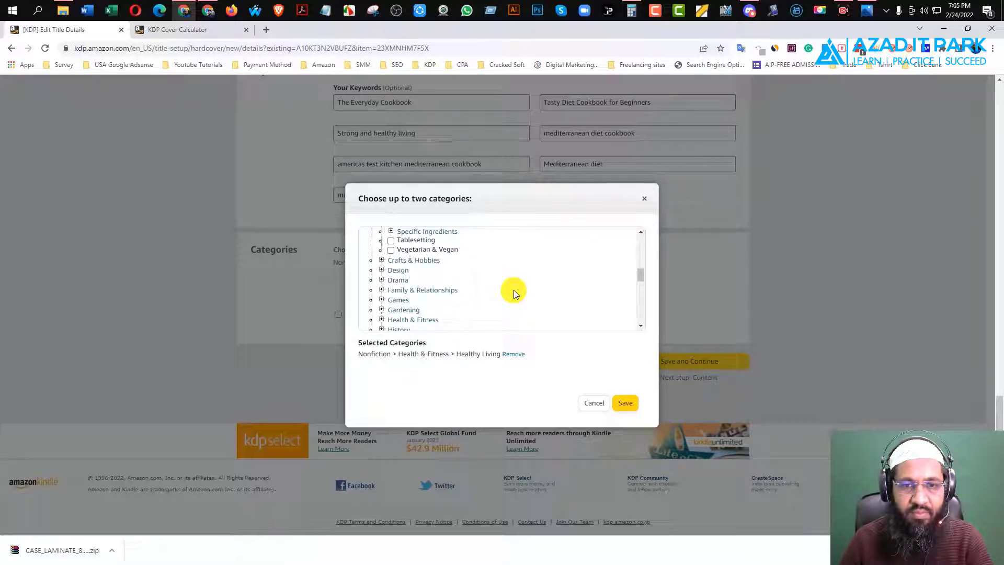
scroll(513, 289, "up", 1)
scroll(513, 290, "up", 1)
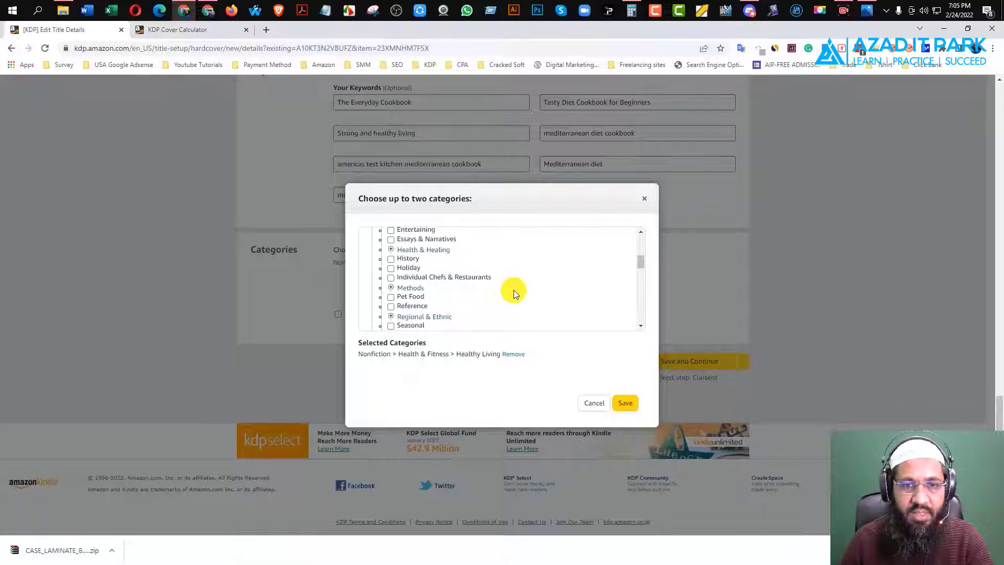
scroll(432, 288, "up", 1)
left_click(389, 245)
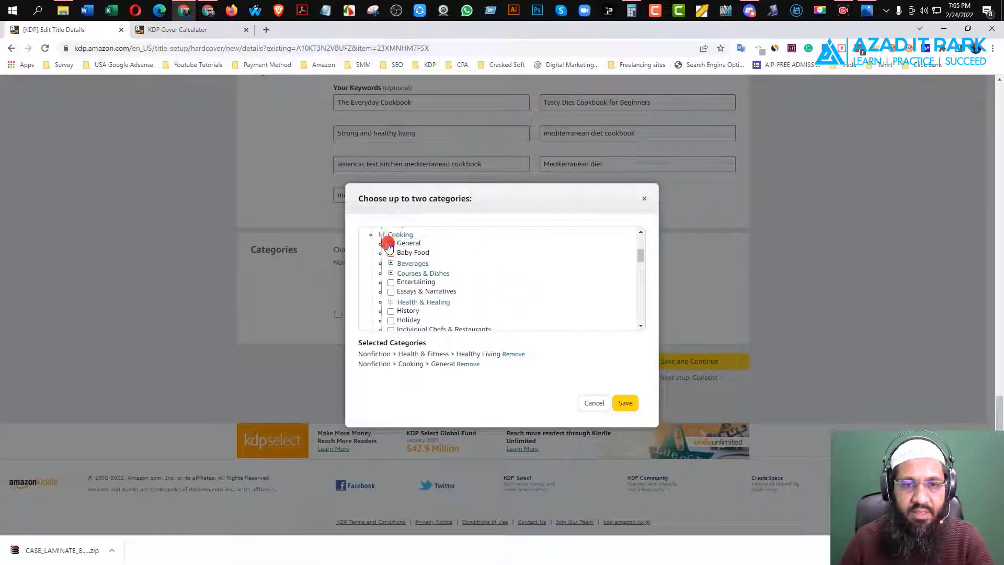
left_click(622, 403)
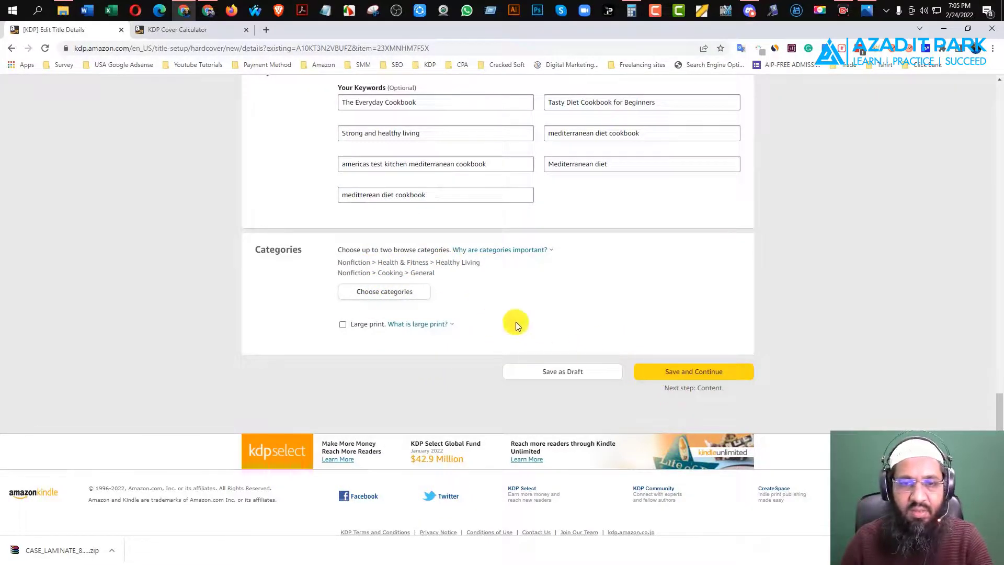
Step: Save the hardcover details, continue to the content page, and assign the book a free KDP ISBN
left_click(709, 373)
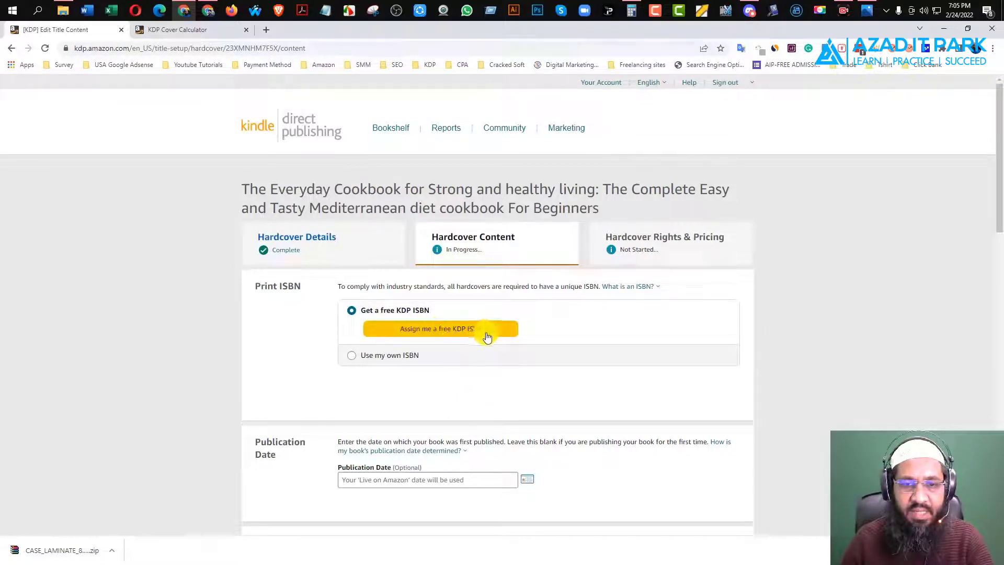
left_click(467, 333)
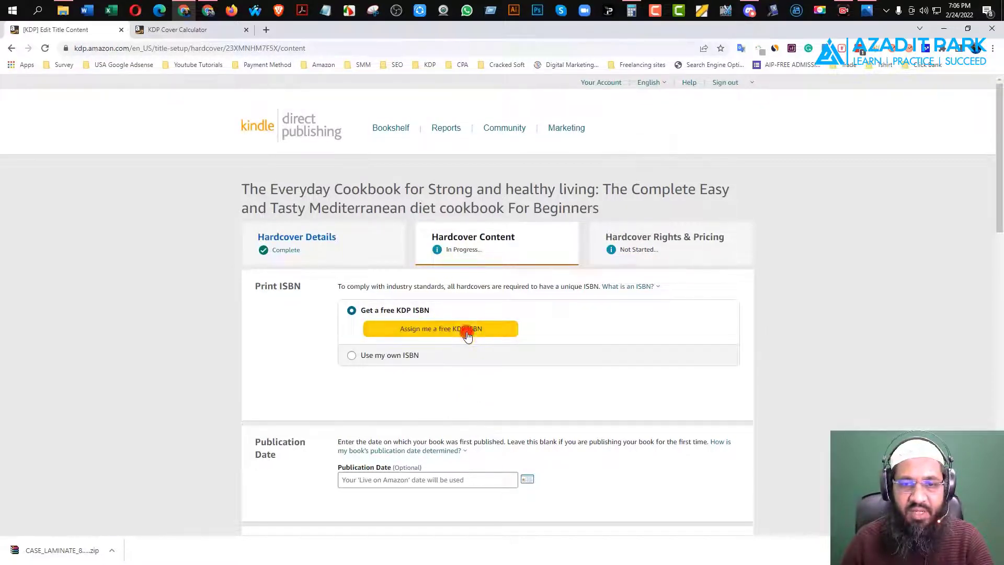
left_click(763, 334)
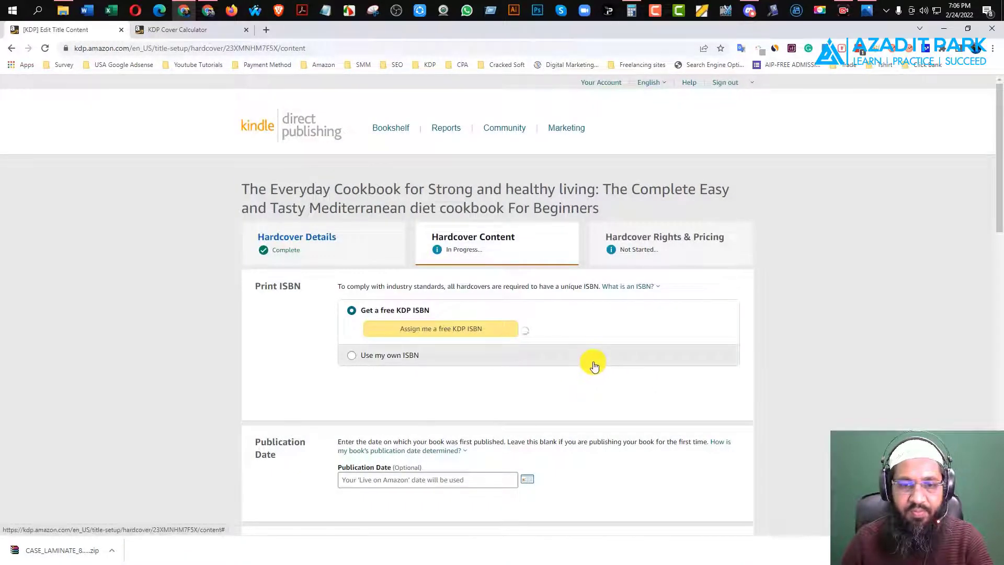
Step: Set the interior trim size in the print options to 8.25 x 11 in
scroll(548, 371, "down", 3)
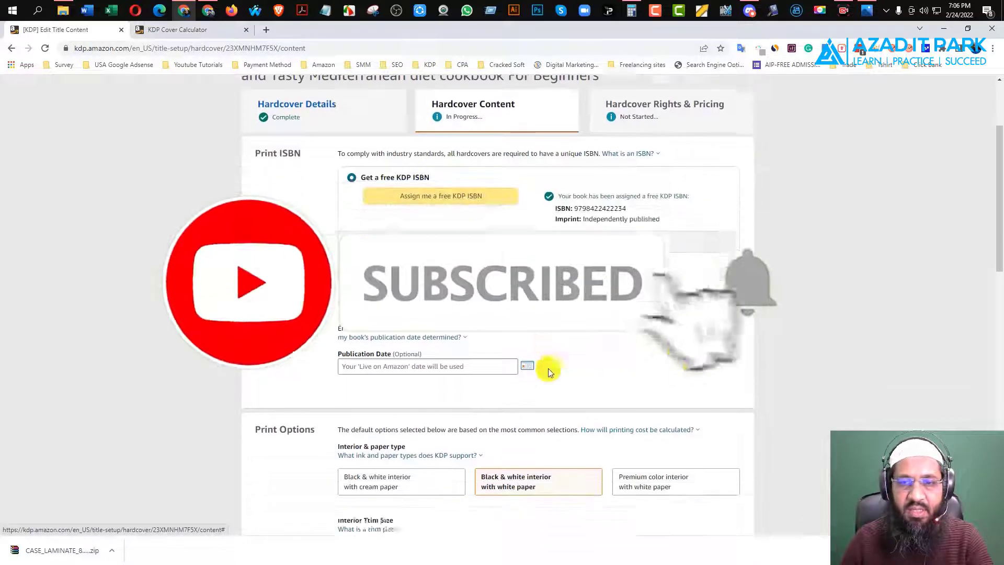
scroll(548, 368, "down", 5)
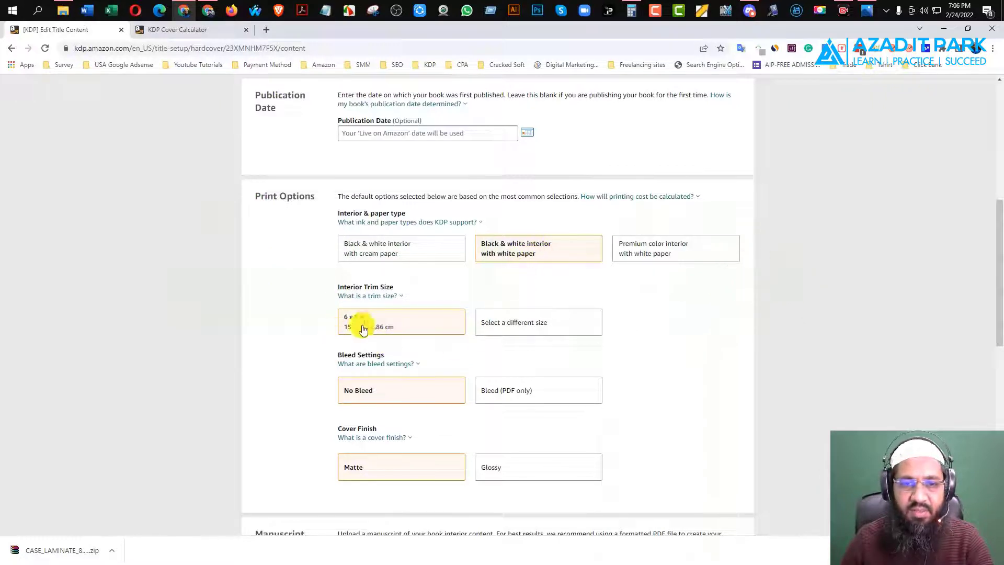
left_click(528, 324)
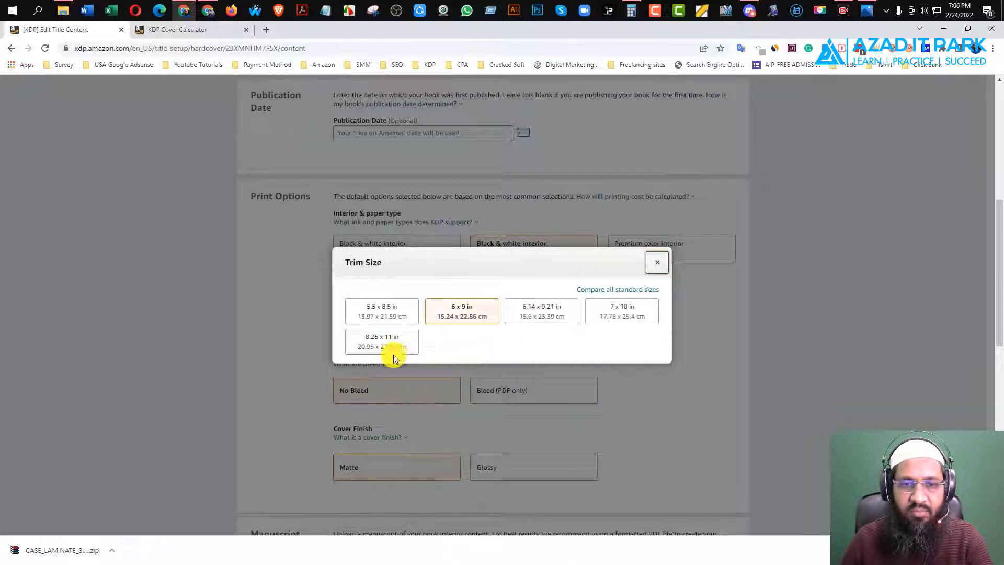
left_click(378, 343)
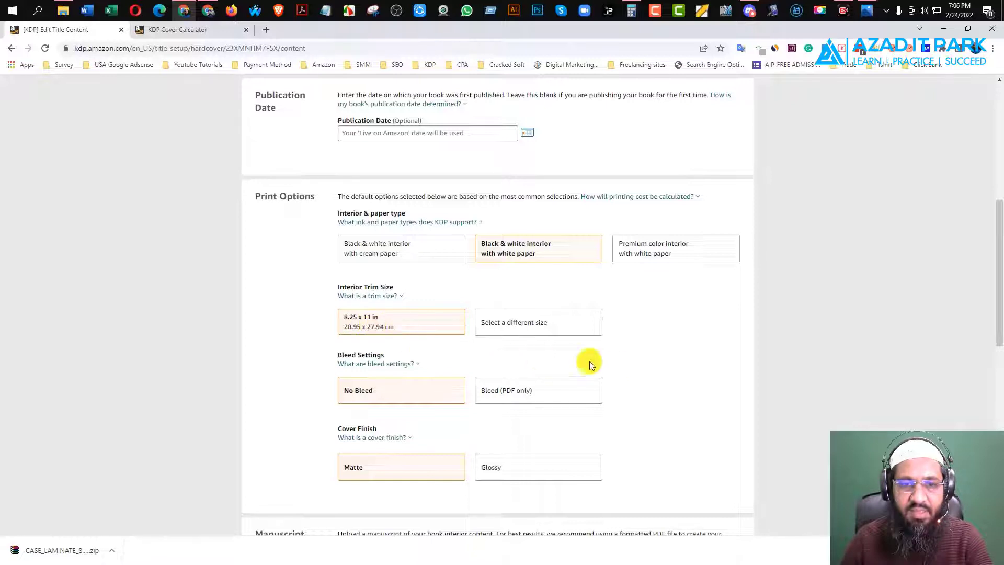
Step: Upload The Everyday Cookbook Word document (.docx) from the Ebook-4 folder as the hardcover manuscript
scroll(632, 356, "down", 1)
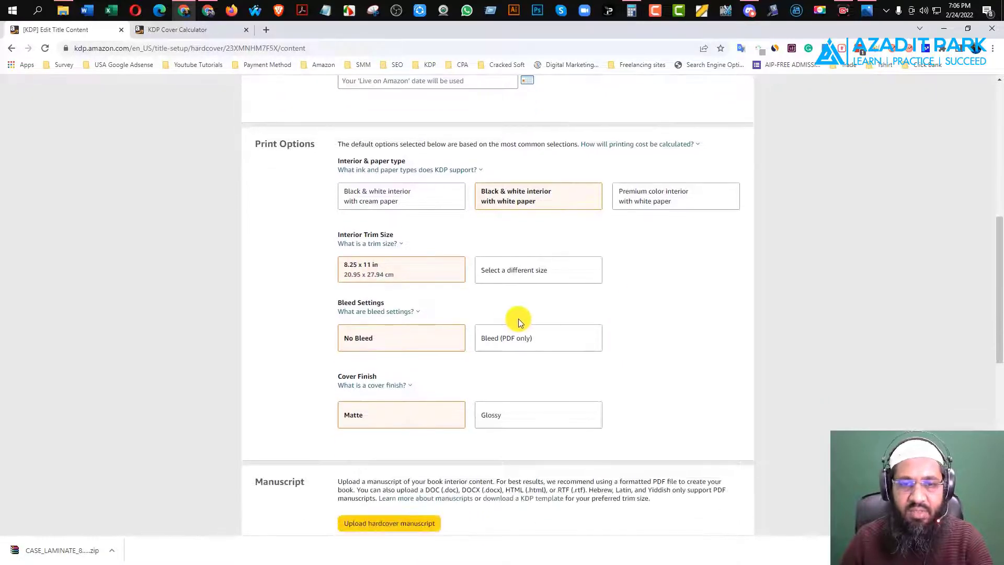
scroll(518, 318, "down", 1)
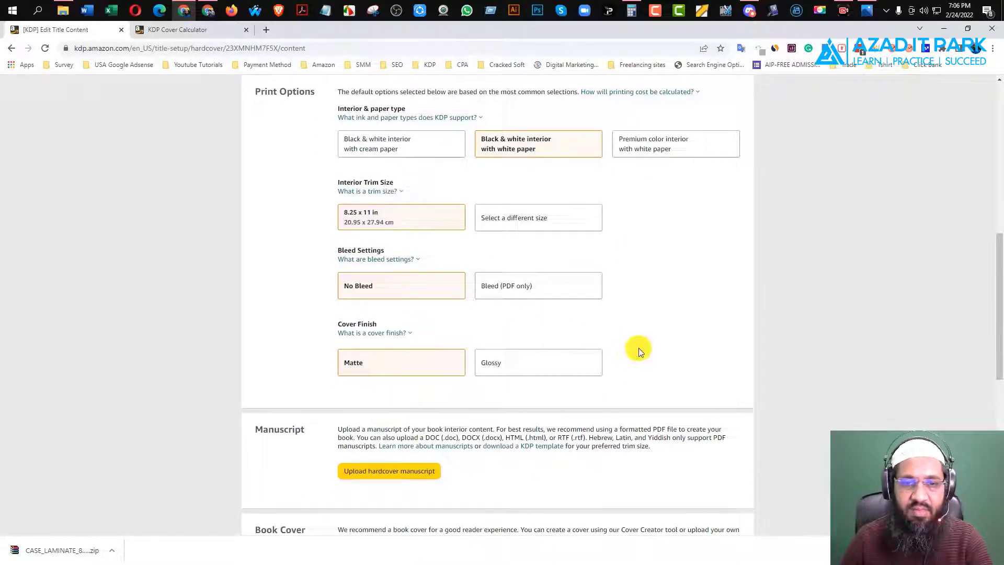
scroll(640, 345, "down", 2)
scroll(644, 337, "down", 1)
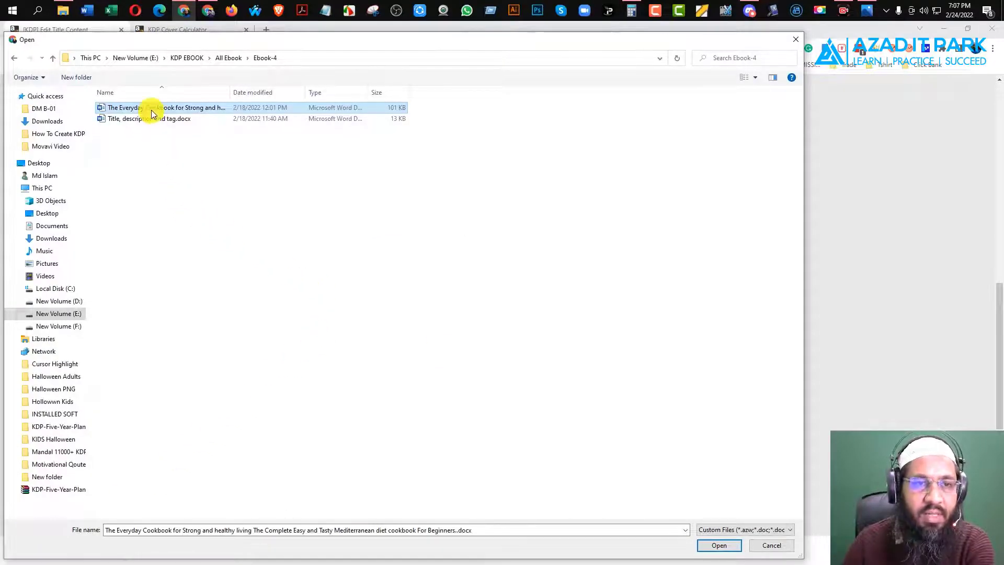
left_click(728, 546)
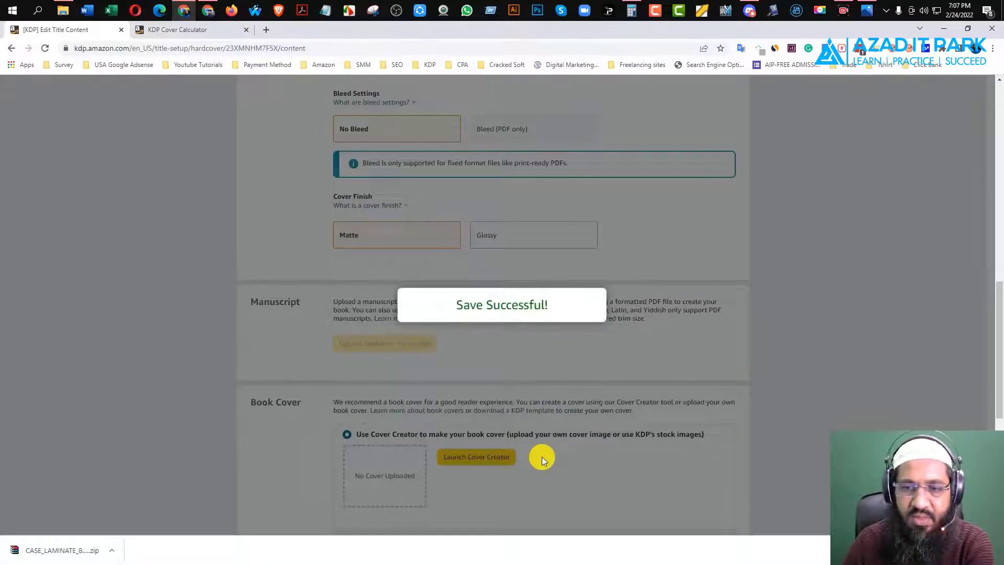
Step: Choose to upload an existing print-ready cover and upload "Ebook cover (17.746 × 11.25in) (18.975 × 12.417in).pdf" from the Downloads folder
scroll(545, 353, "down", 1)
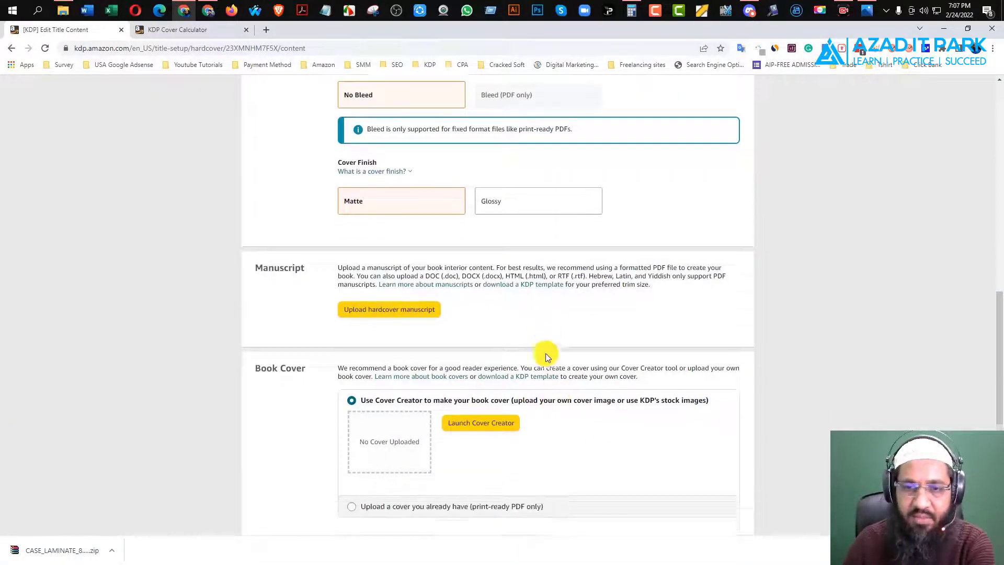
scroll(545, 353, "down", 3)
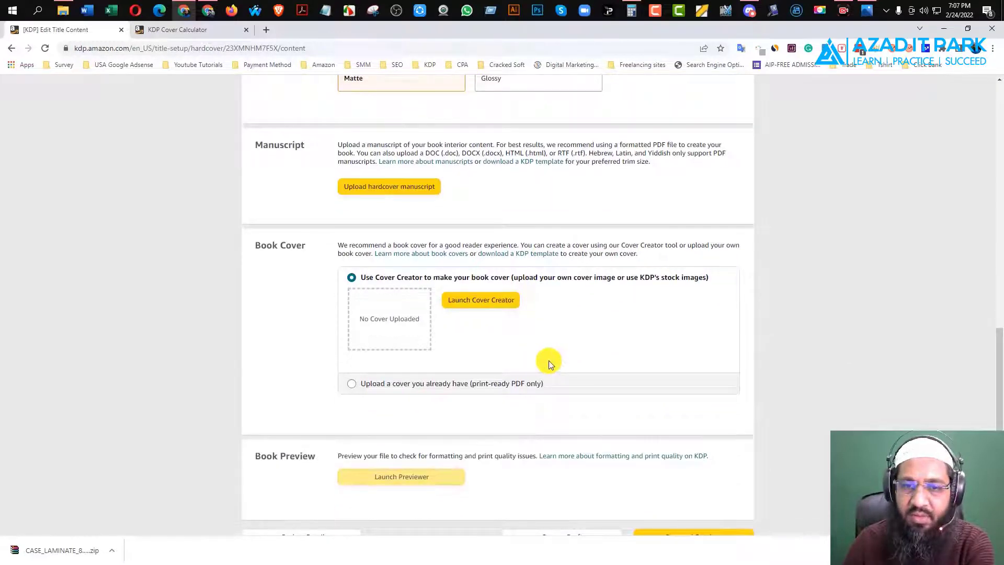
left_click(351, 385)
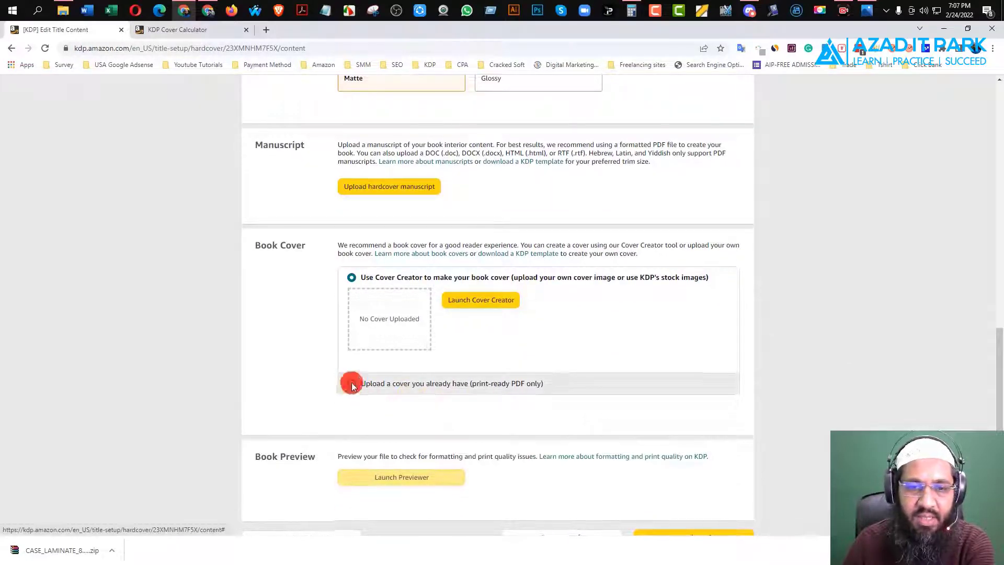
left_click(481, 327)
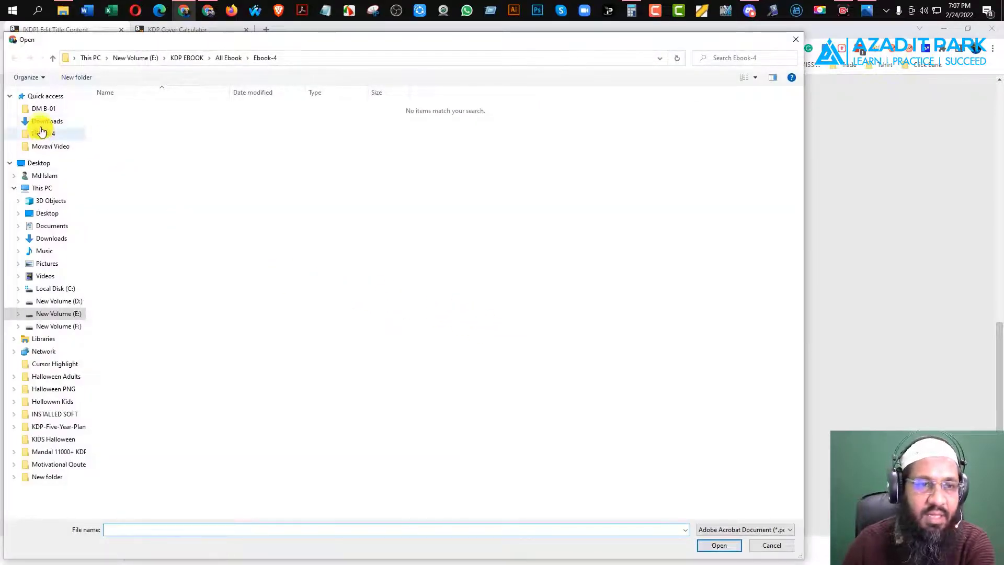
left_click(43, 122)
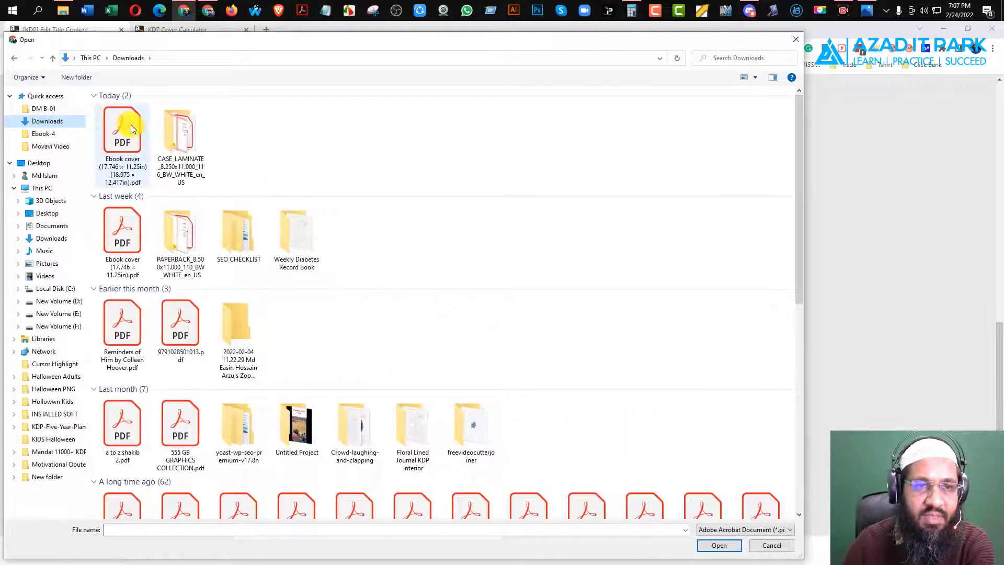
left_click(131, 125)
left_click(719, 547)
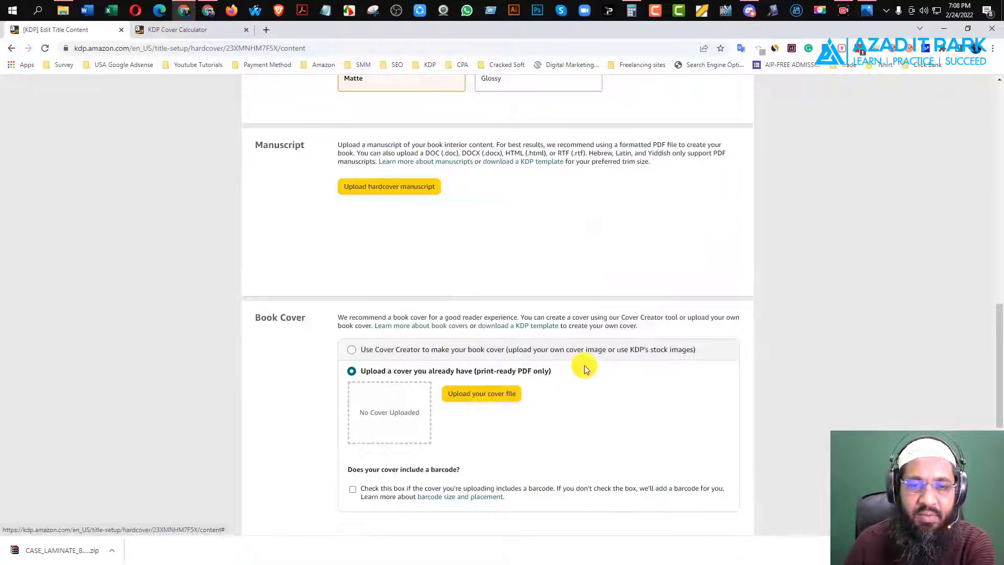
Step: Launch the book previewer to check the uploaded manuscript and cover
scroll(585, 365, "down", 2)
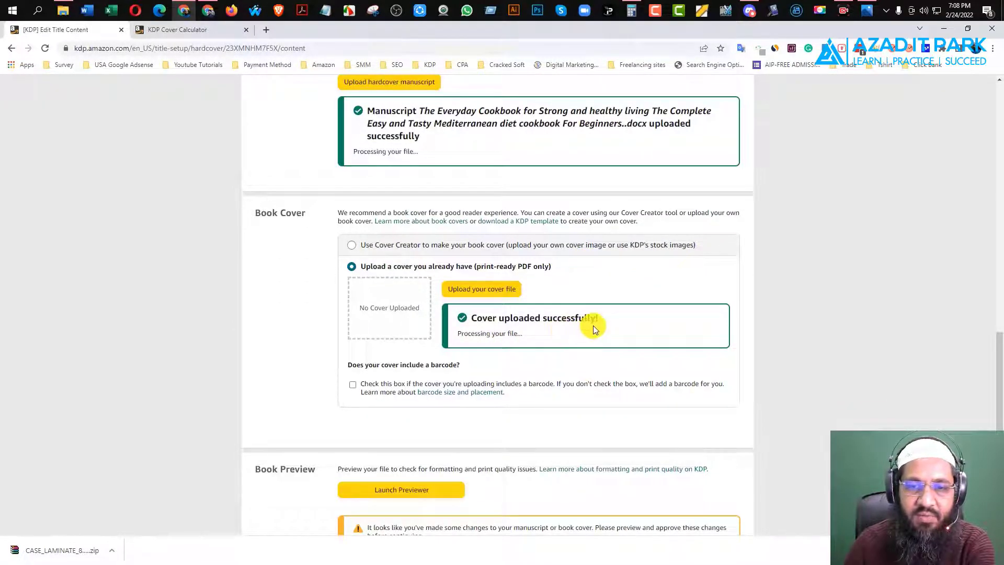
scroll(595, 329, "down", 2)
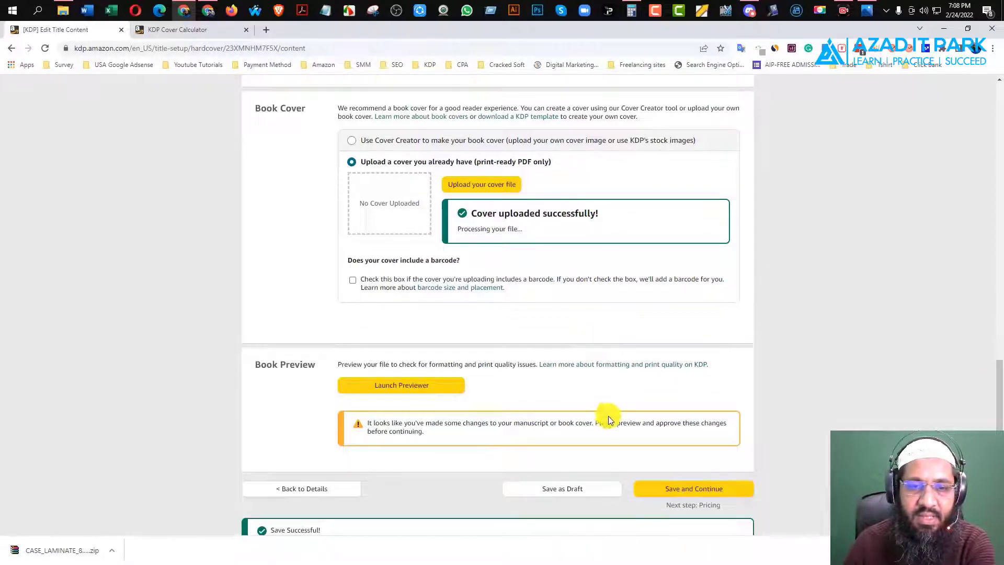
left_click(397, 391)
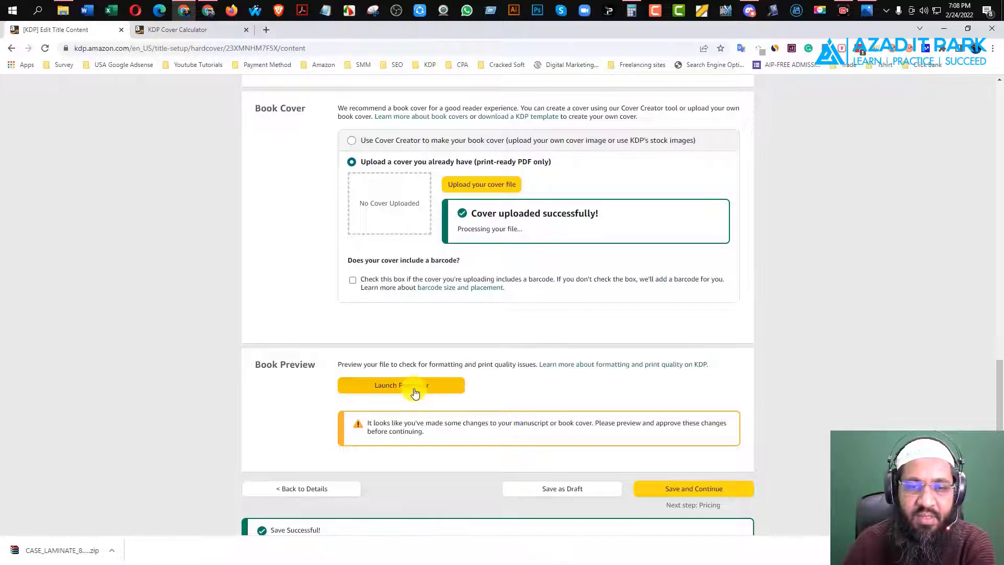
Step: Inspect the hardcover's cover layout and guides in Print Previewer and approve the proof
left_click(415, 392)
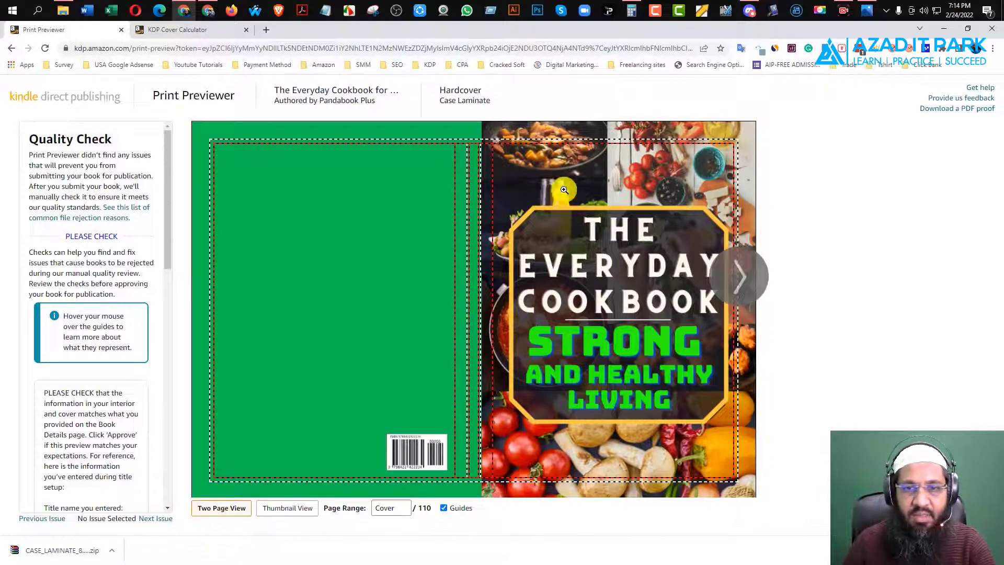
mouse_move(523, 287)
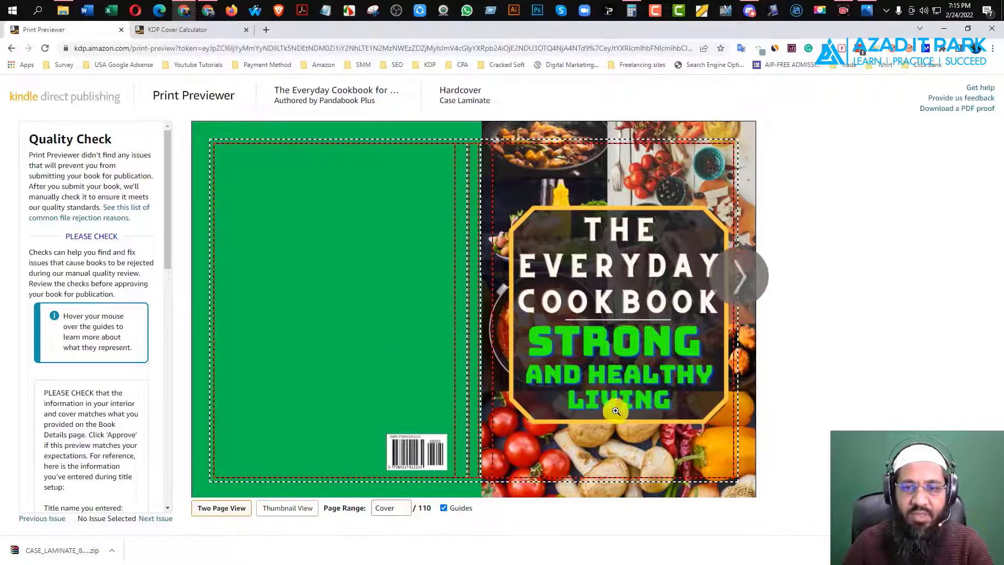
mouse_move(684, 430)
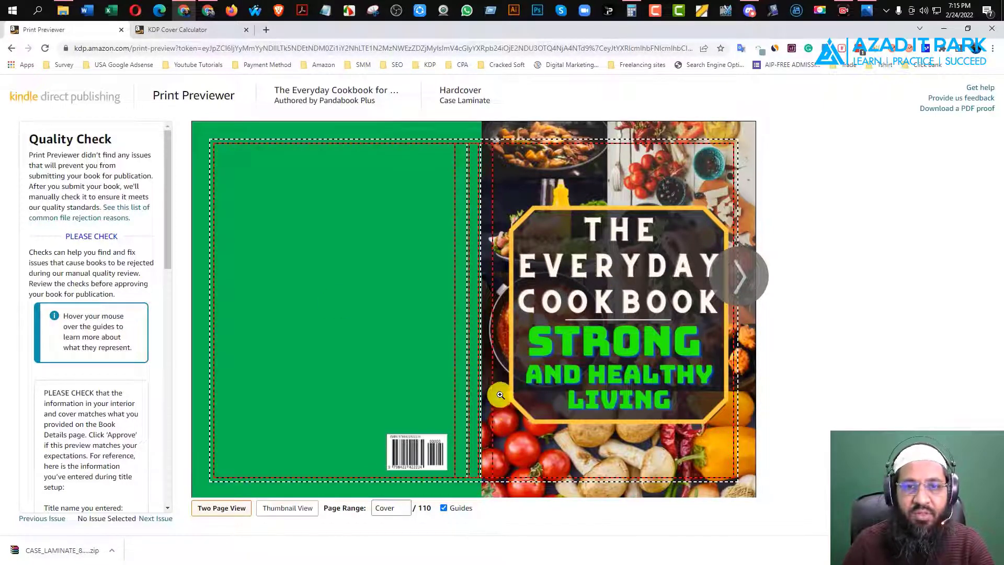
mouse_move(596, 260)
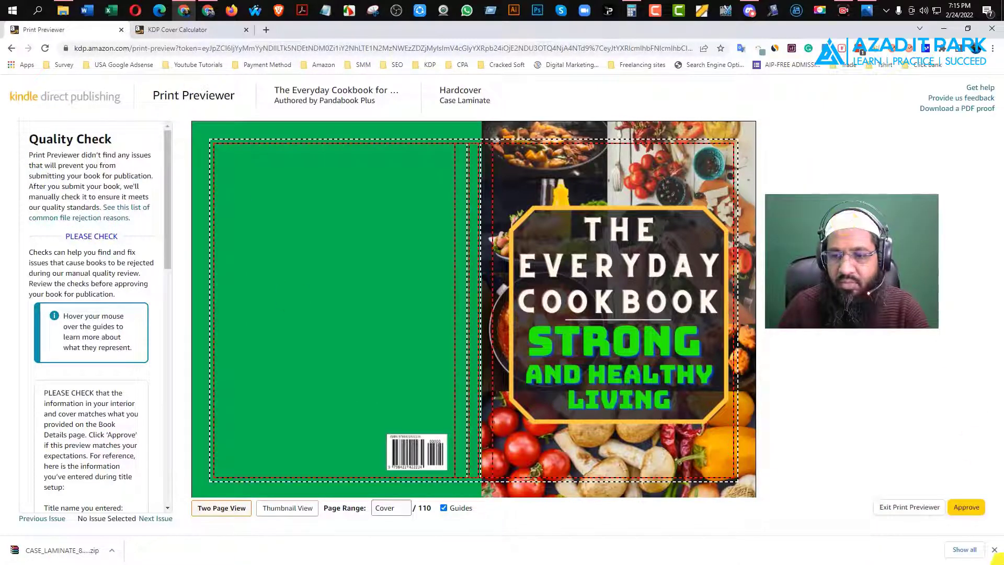
left_click(974, 511)
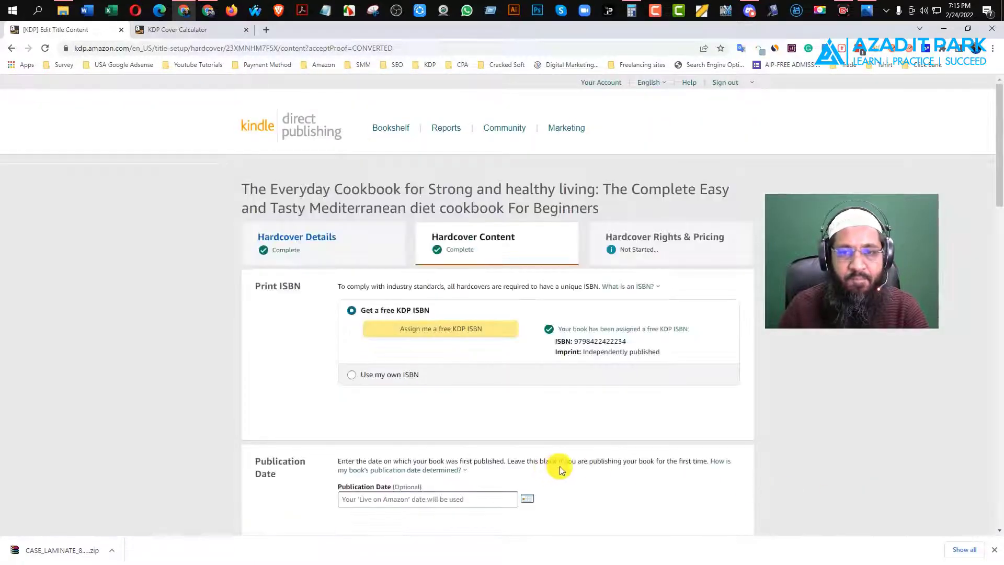
Step: Save the completed hardcover content and continue to the rights and pricing stage
scroll(577, 314, "down", 15)
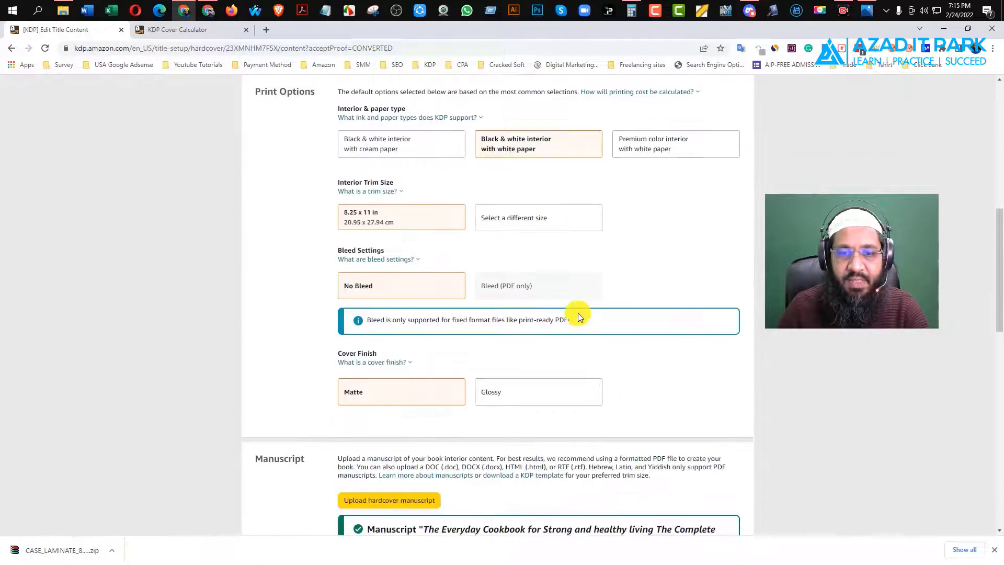
scroll(579, 316, "down", 2)
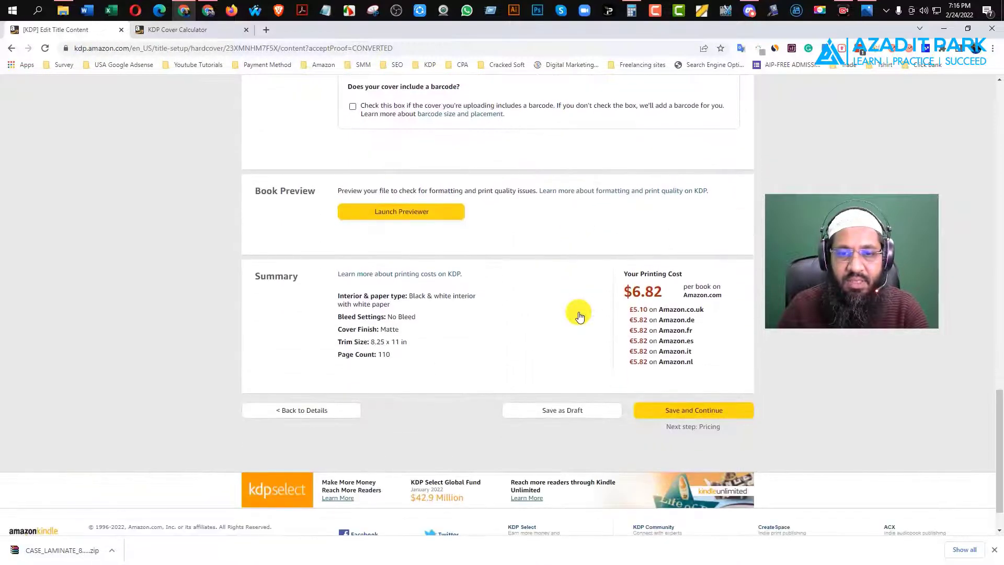
left_click(713, 419)
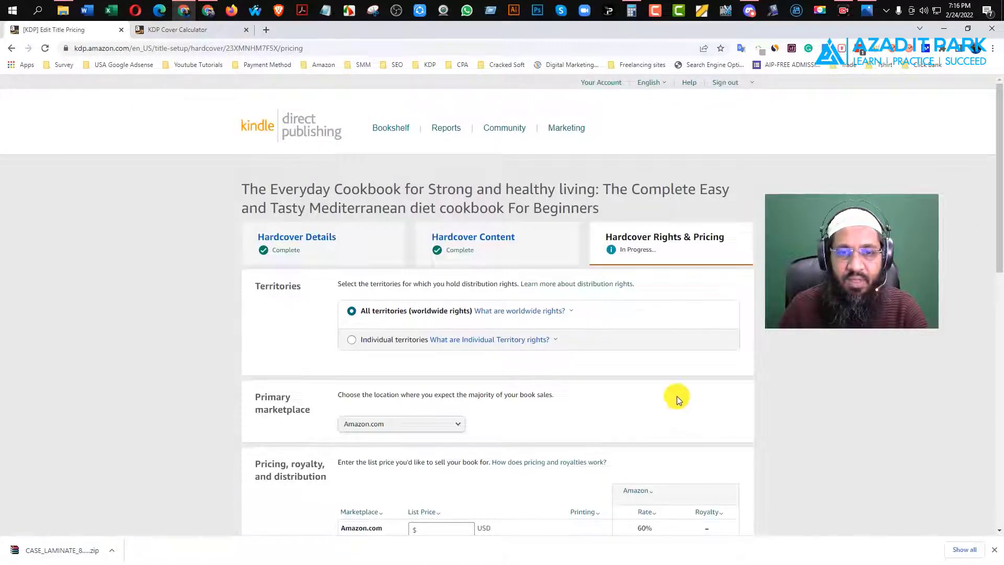
Step: Check the minimum list price for Amazon.com and set its list price to $14.59
scroll(612, 328, "down", 2)
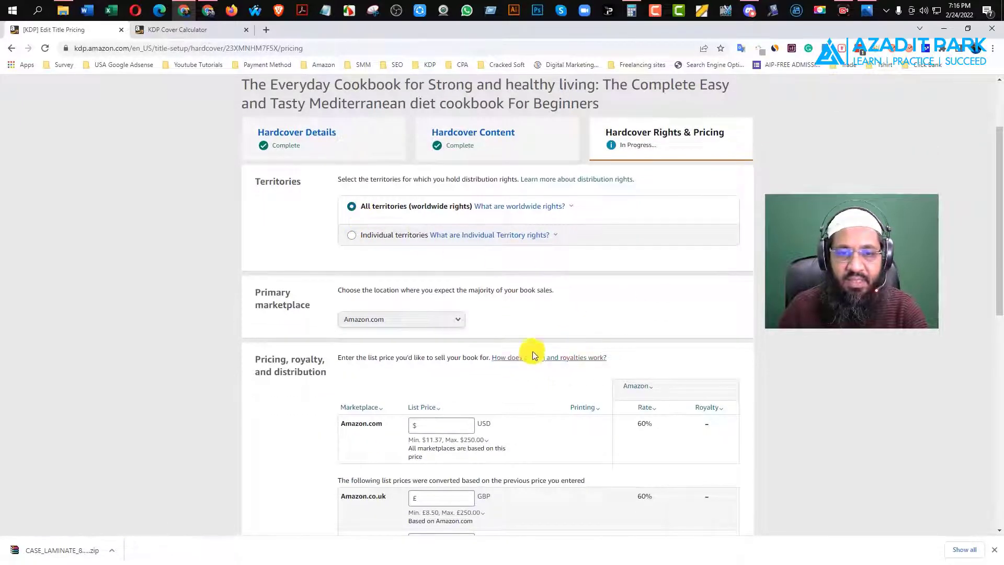
scroll(533, 350, "down", 2)
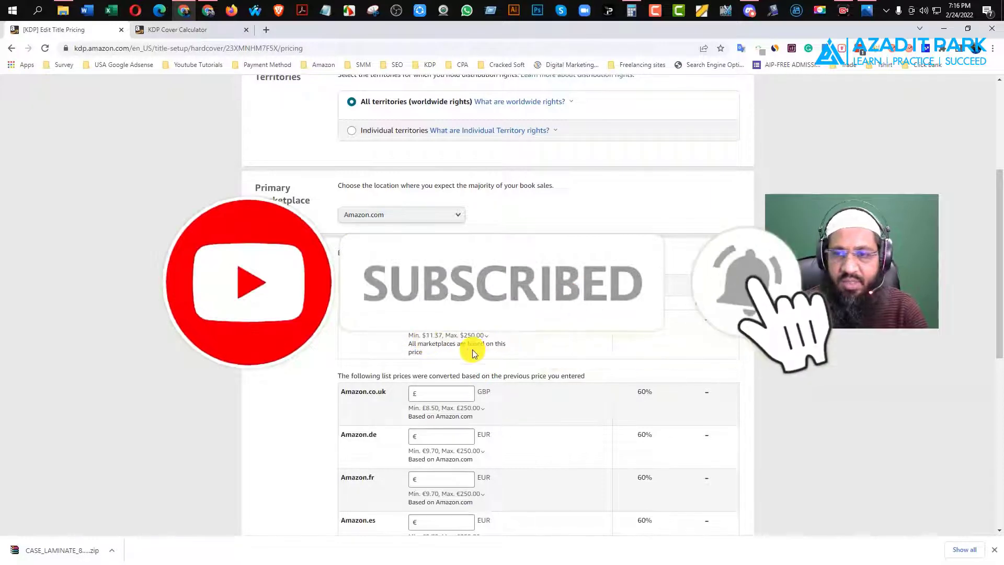
mouse_move(426, 337)
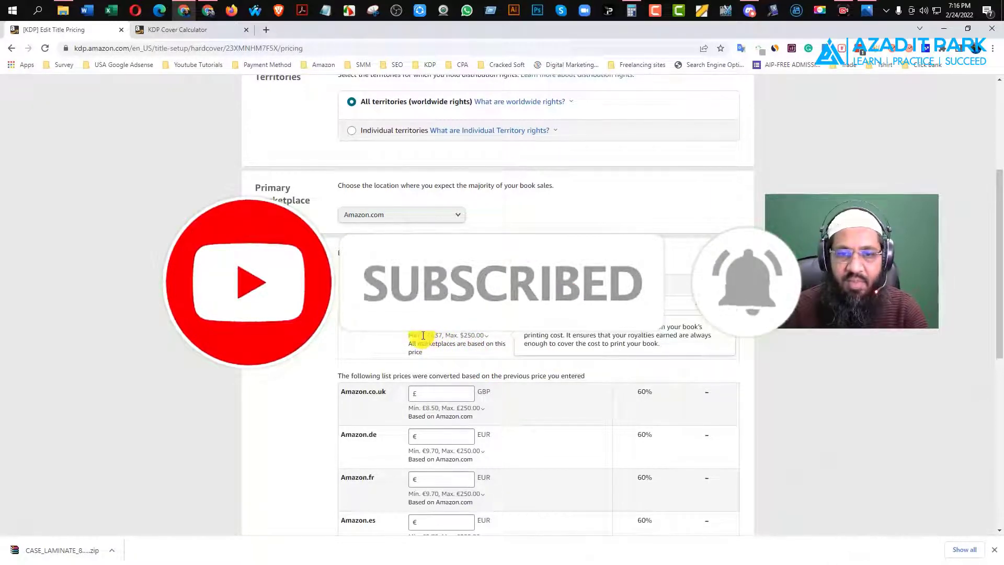
left_click_drag(421, 337, 442, 340)
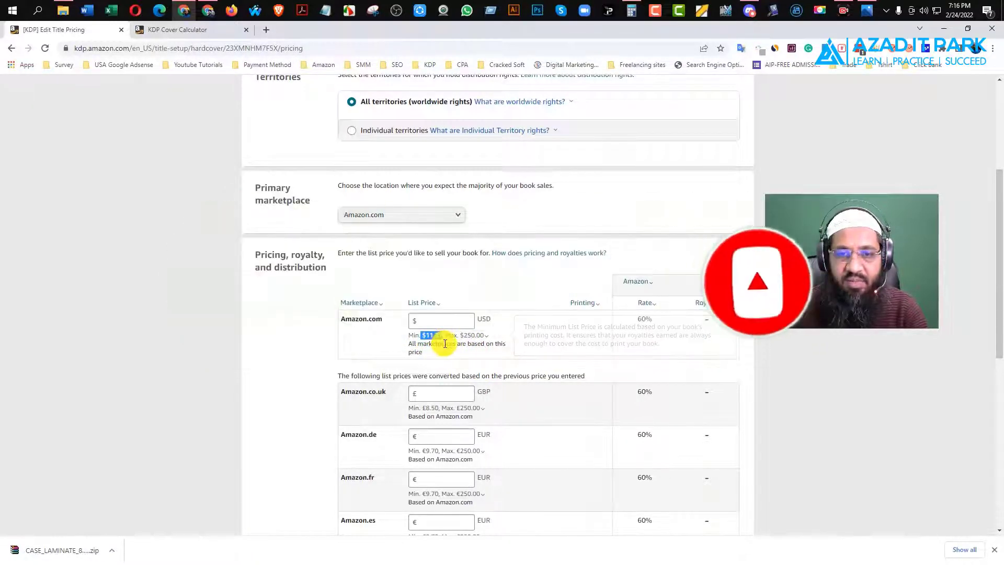
left_click(437, 321)
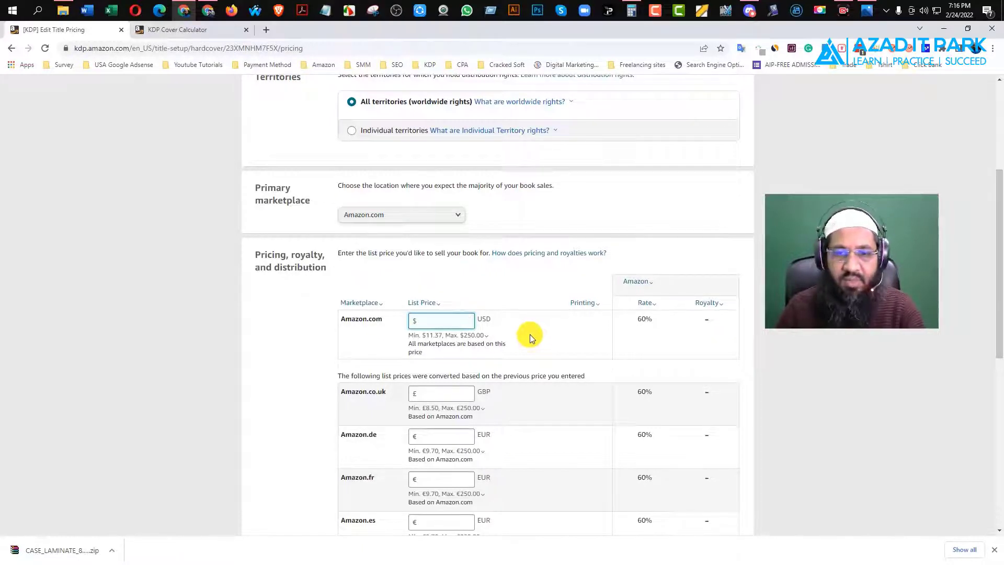
left_click(483, 335)
left_click(495, 341)
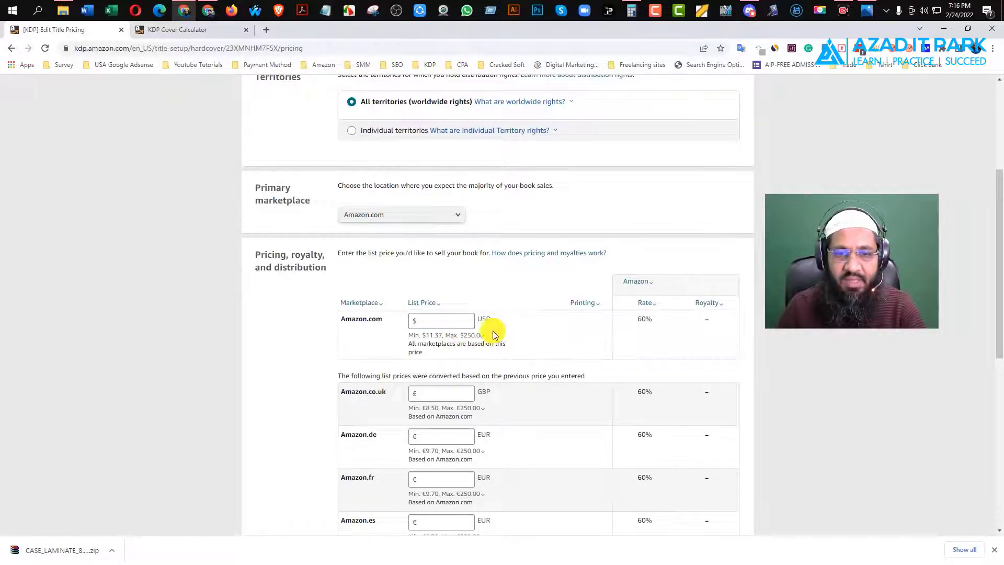
left_click(468, 319)
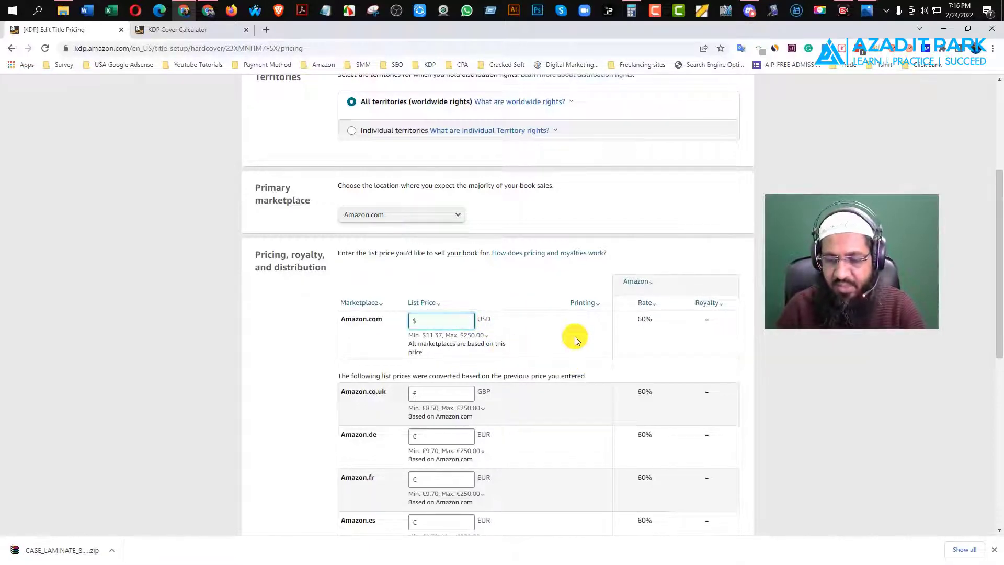
type("14")
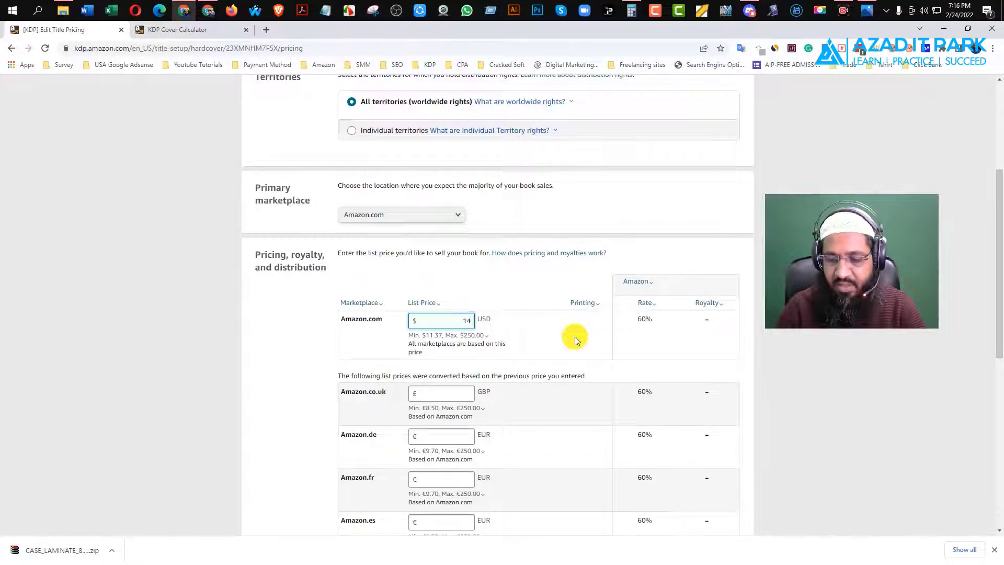
type(".")
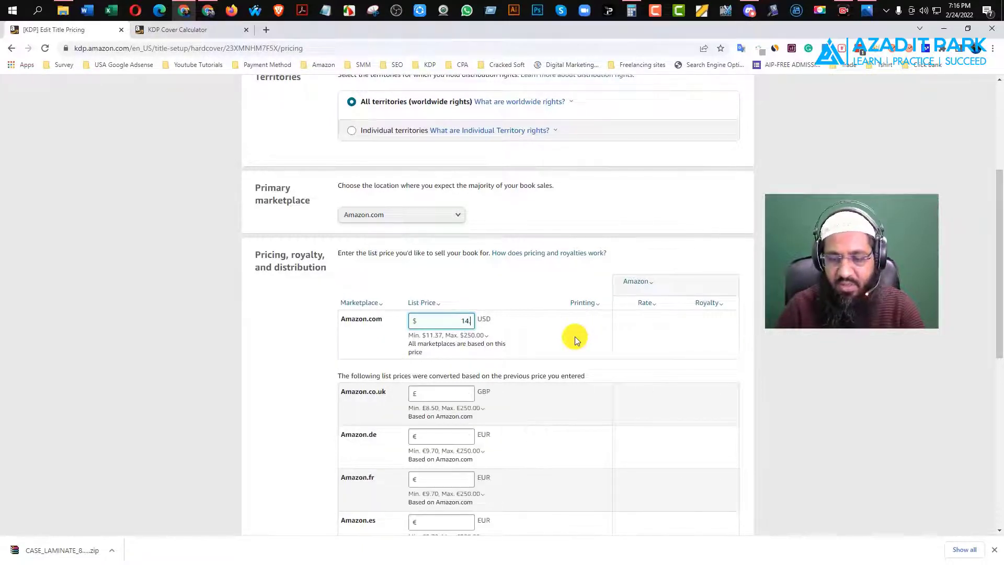
type("59")
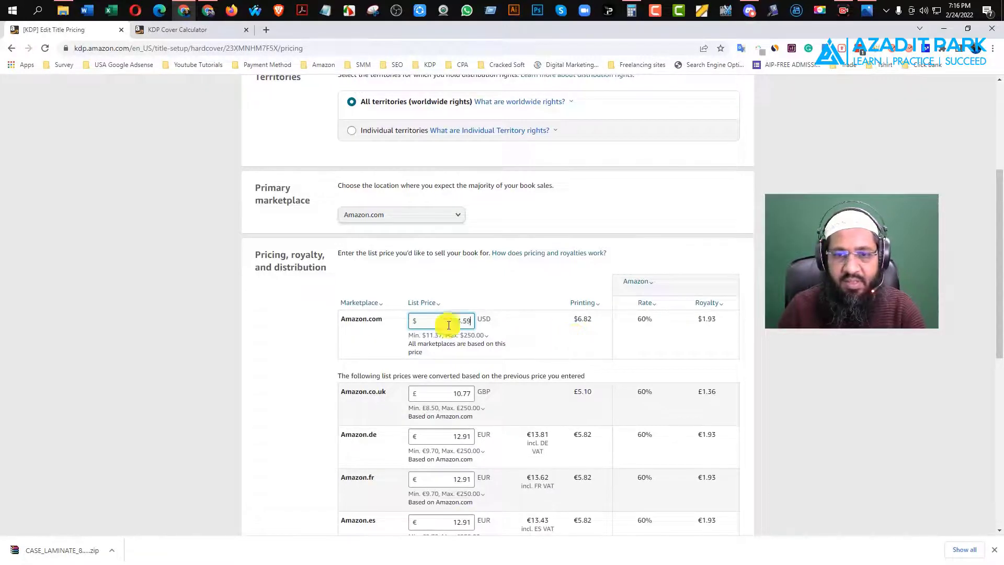
Step: Change the Amazon.com list price to $19.49 and let the other marketplace prices recalculate
left_click_drag(449, 320, 477, 326)
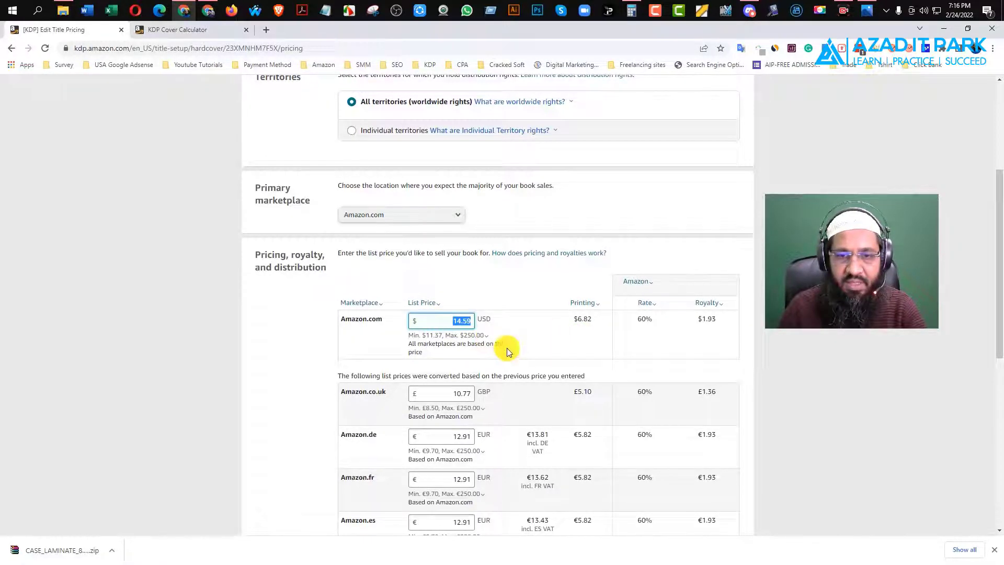
type("19")
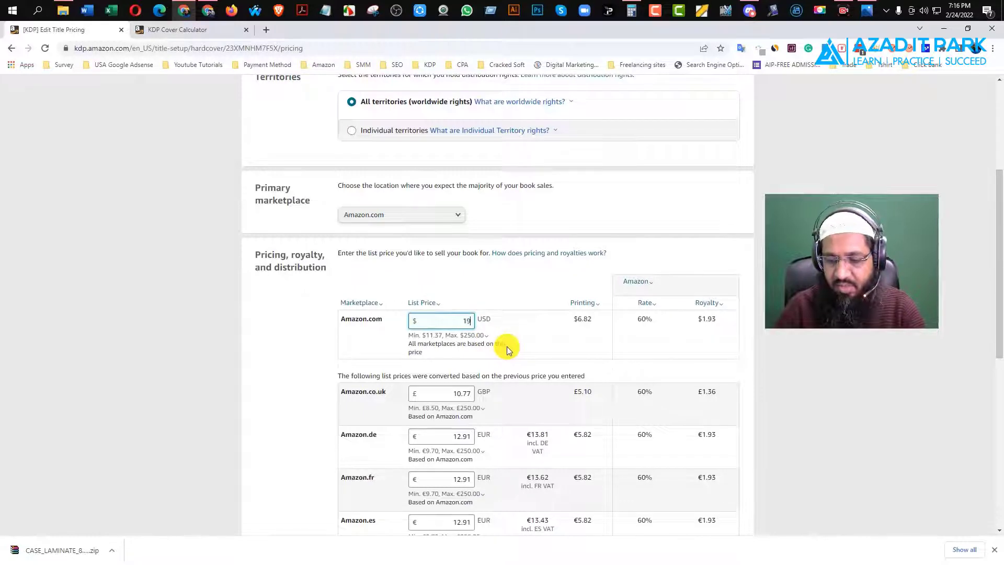
type(".49")
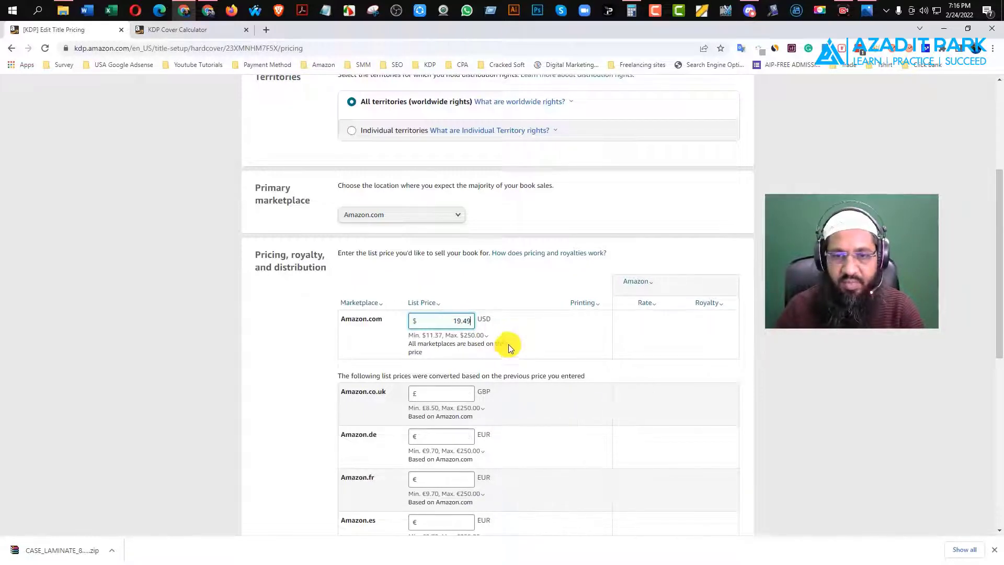
left_click(508, 344)
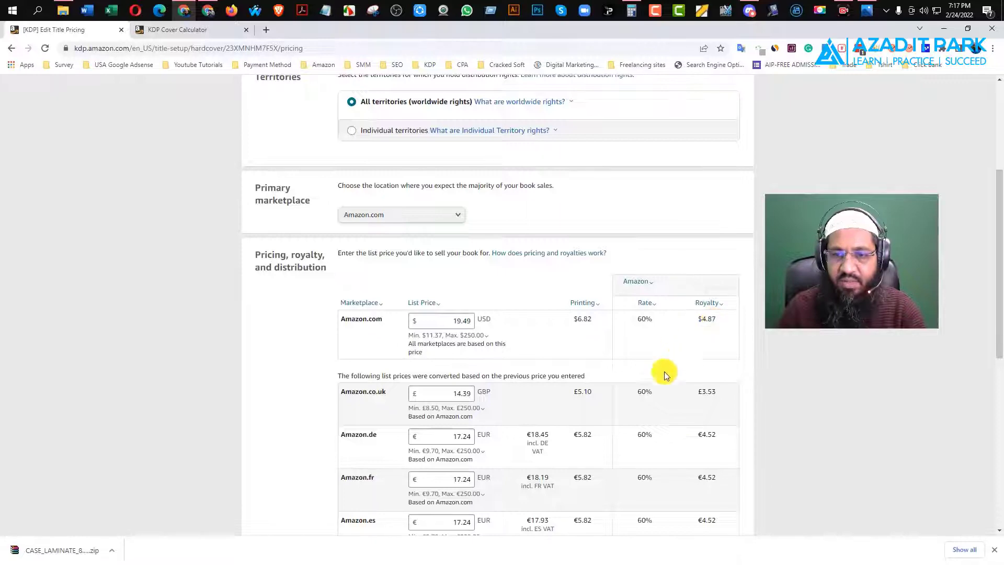
Step: Review the territories, converted marketplace prices, royalties and publishing terms for the hardcover
scroll(544, 406, "down", 2)
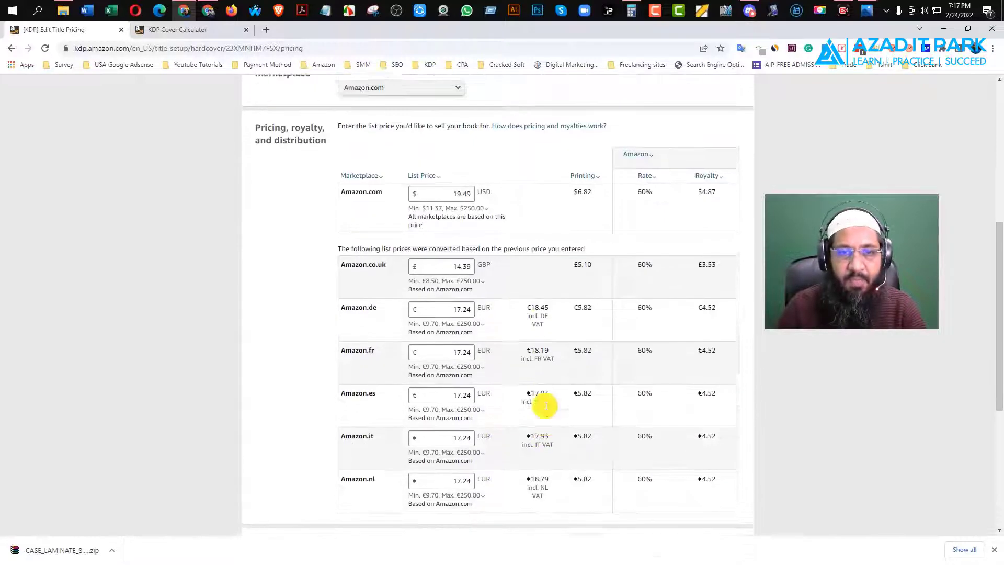
scroll(547, 402, "up", 3)
scroll(602, 360, "up", 1)
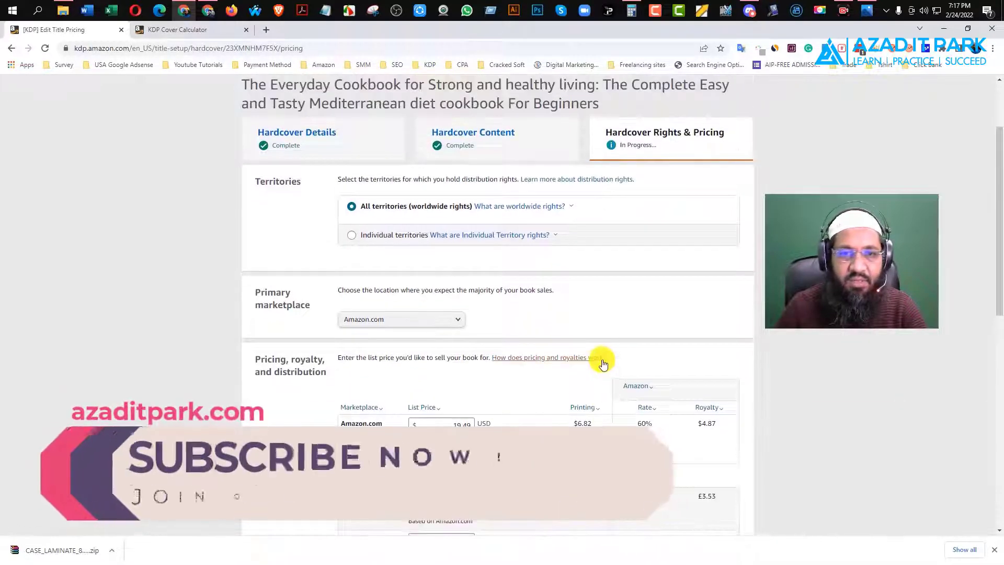
scroll(603, 362, "down", 3)
scroll(603, 362, "down", 5)
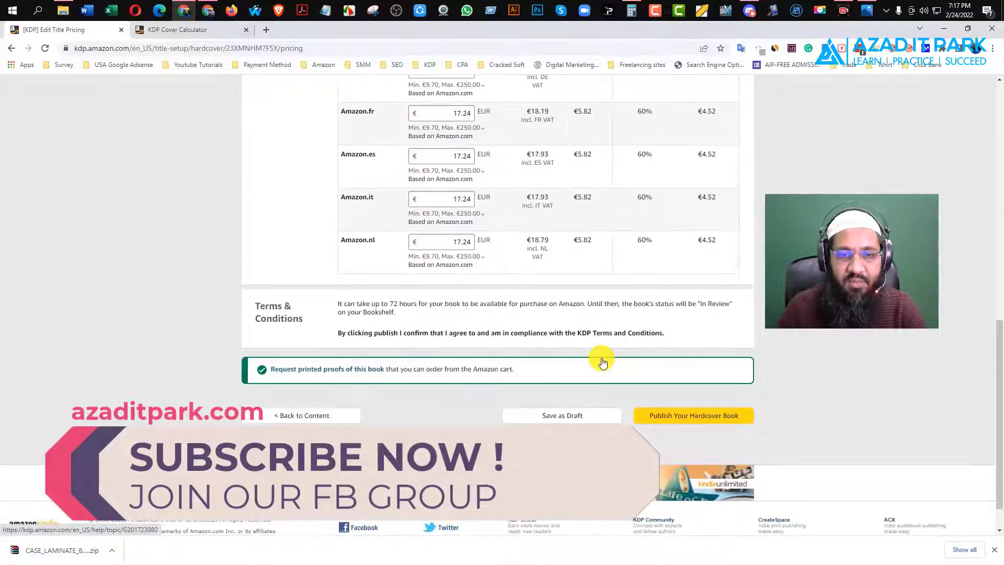
scroll(589, 278, "up", 8)
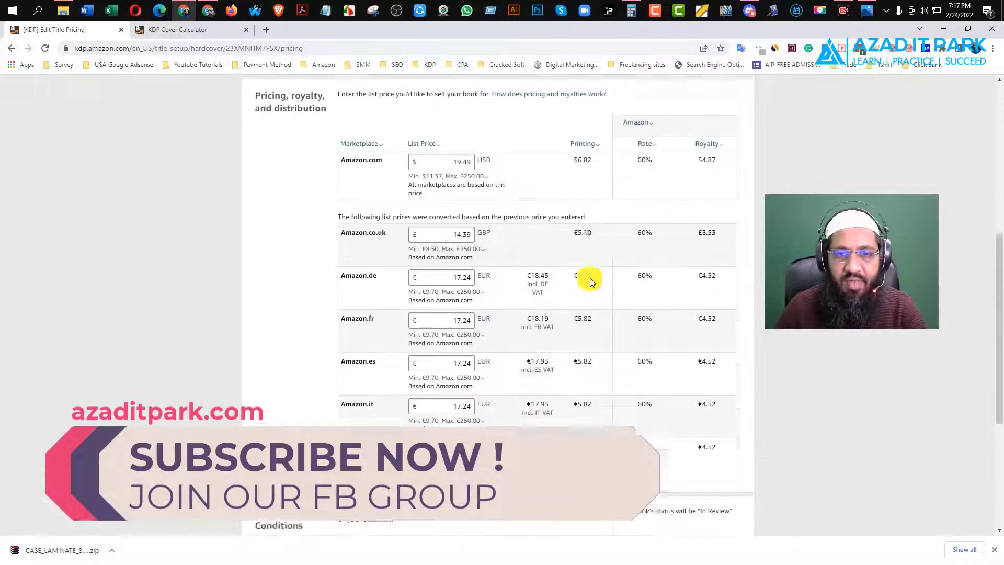
scroll(590, 278, "down", 7)
scroll(590, 277, "down", 2)
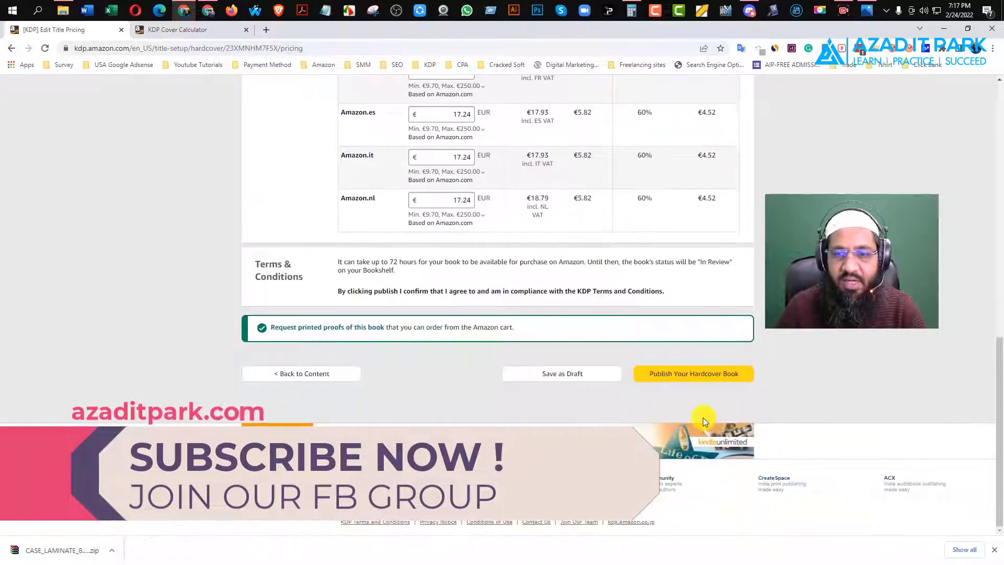
Step: Publish the hardcover book and dismiss the submission confirmation
left_click(710, 375)
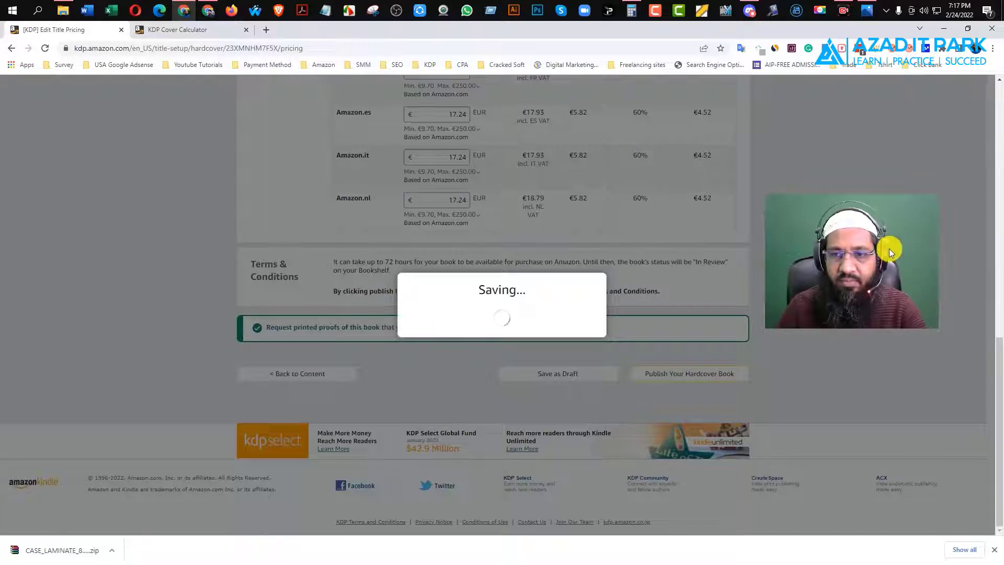
left_click_drag(889, 249, 940, 450)
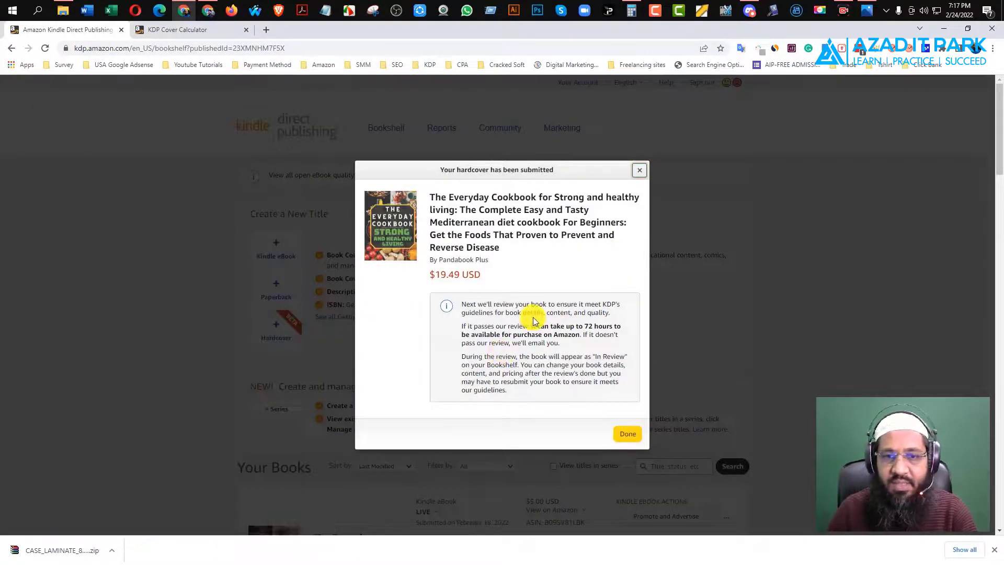
left_click(626, 433)
Step: Check the publishing status of The Everyday Cookbook's hardcover edition on the Bookshelf and view its explanation
scroll(530, 339, "down", 4)
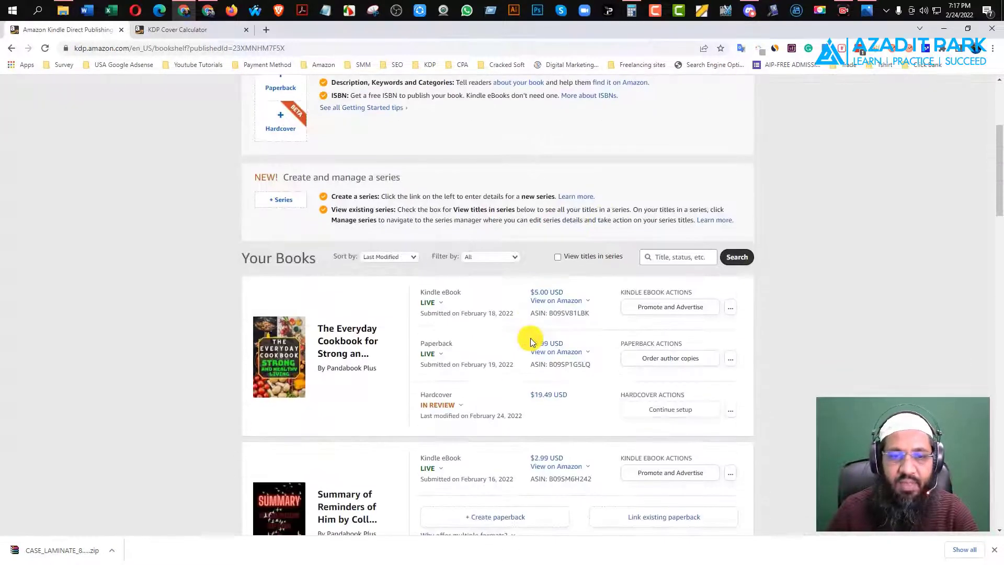
scroll(539, 335, "up", 1)
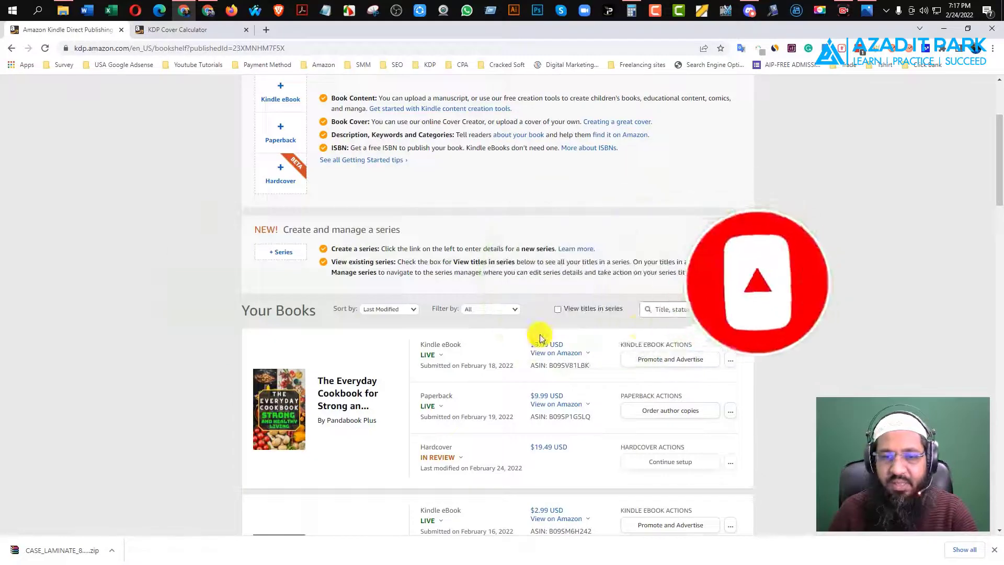
scroll(478, 351, "down", 1)
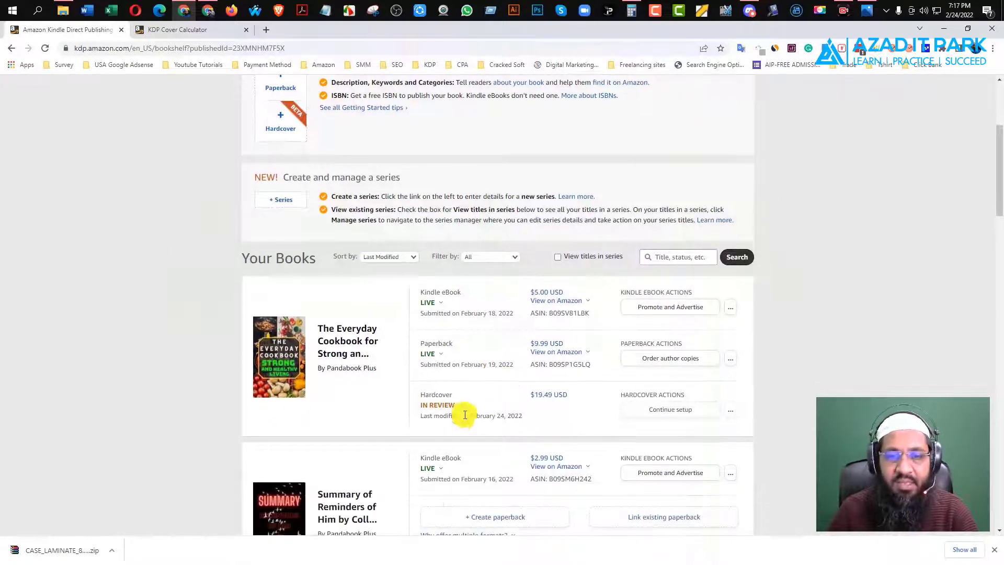
mouse_move(442, 403)
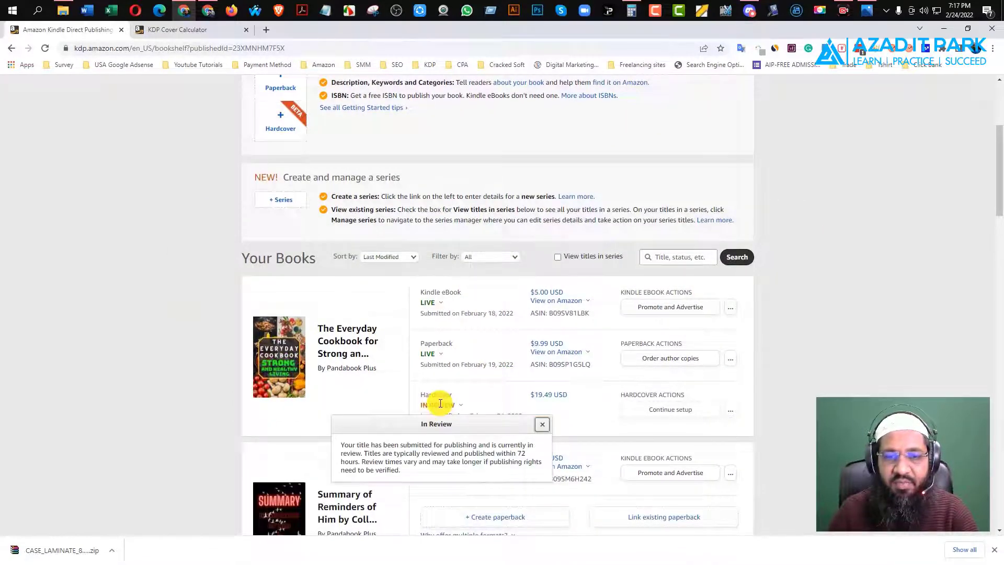
scroll(670, 356, "up", 1)
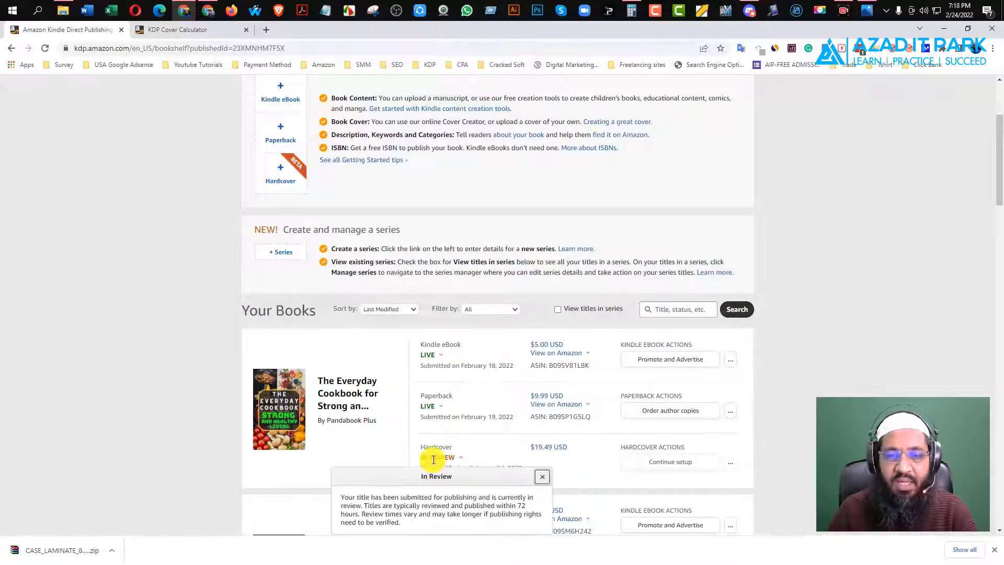
mouse_move(438, 458)
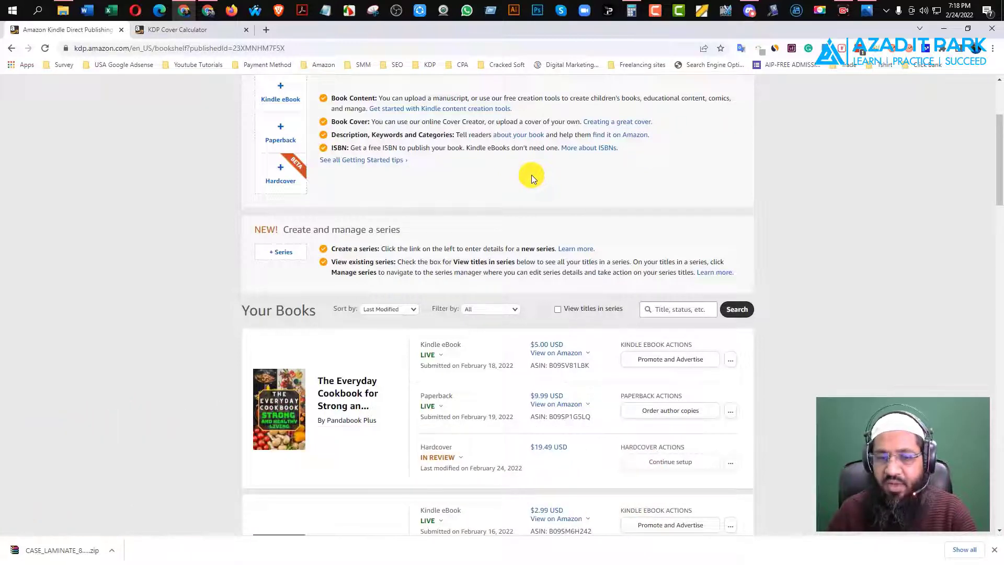
left_click(994, 549)
left_click(732, 525)
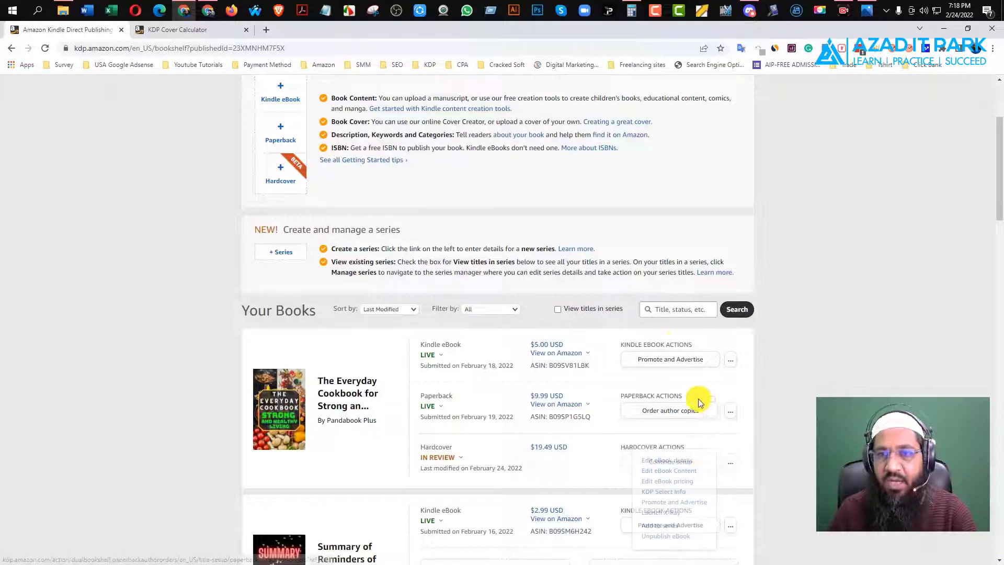